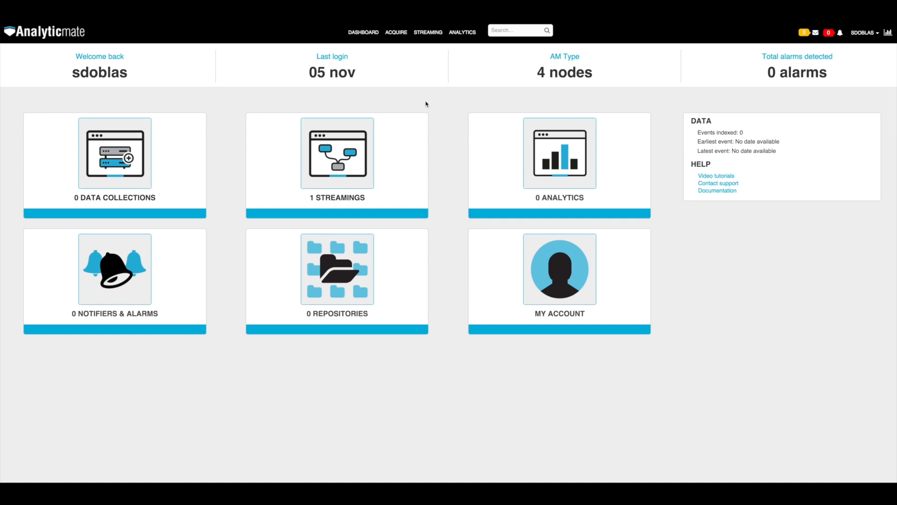
# Step: Start creating a new data acquisition
pyautogui.click(427, 33)
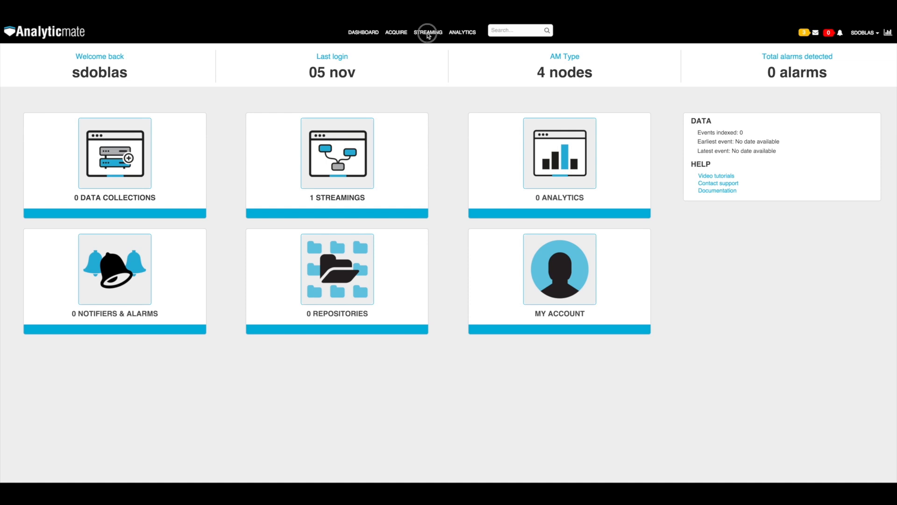
pyautogui.click(358, 35)
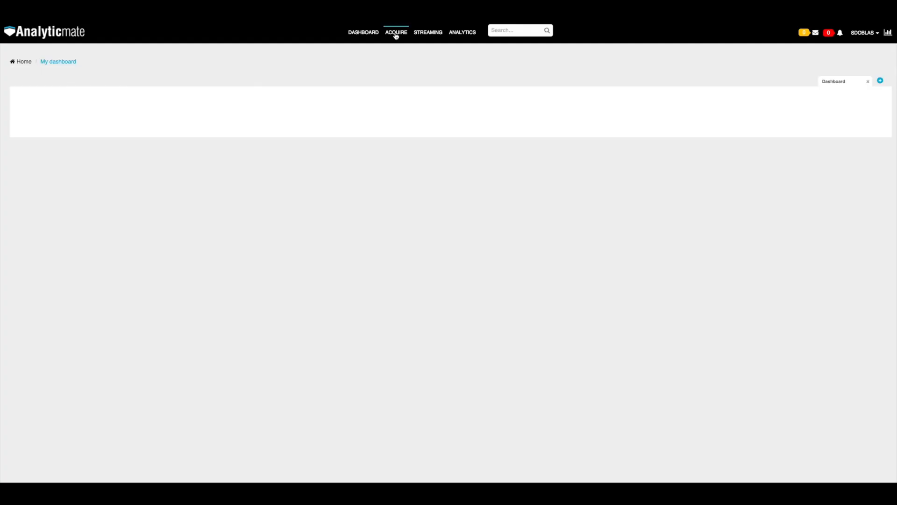
pyautogui.click(396, 34)
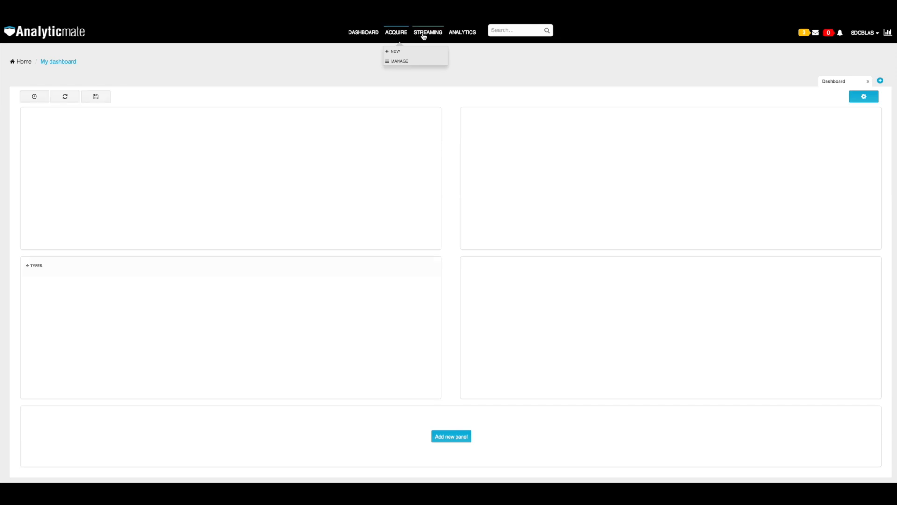
pyautogui.click(400, 51)
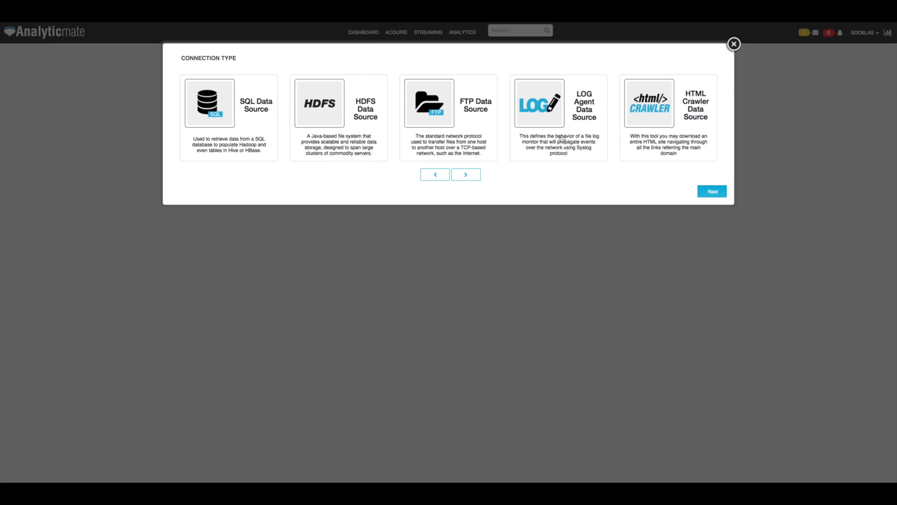
# Step: Choose HDFS Data Source as the connection type for the new acquisition and continue to the connection settings
pyautogui.click(465, 176)
pyautogui.click(465, 177)
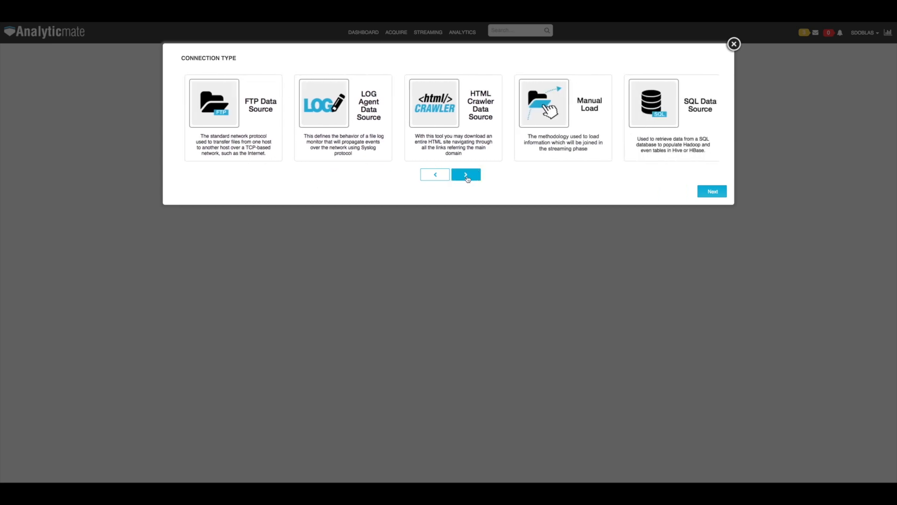
pyautogui.click(465, 177)
pyautogui.click(466, 177)
pyautogui.click(466, 176)
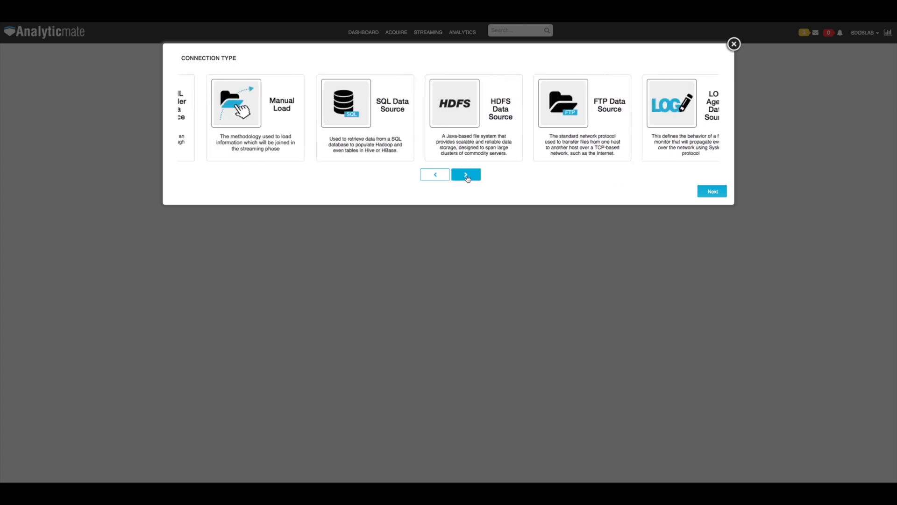
pyautogui.click(435, 115)
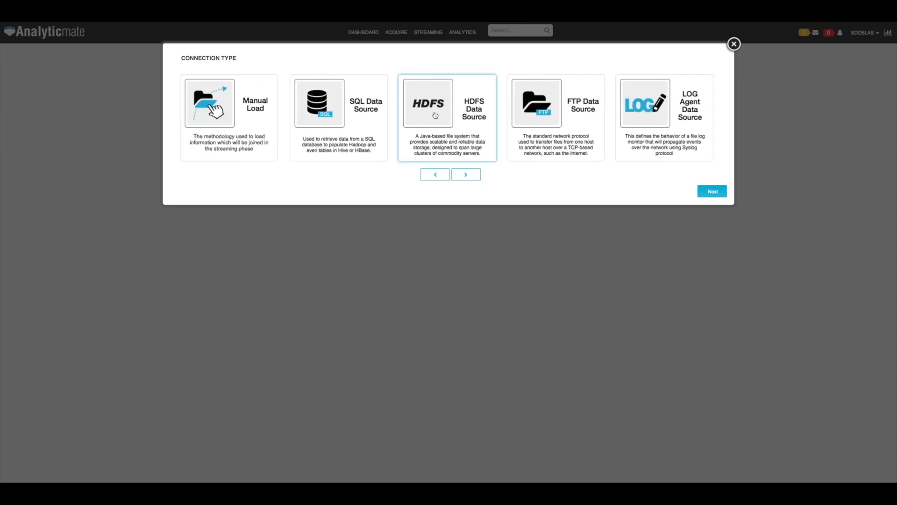
pyautogui.click(712, 191)
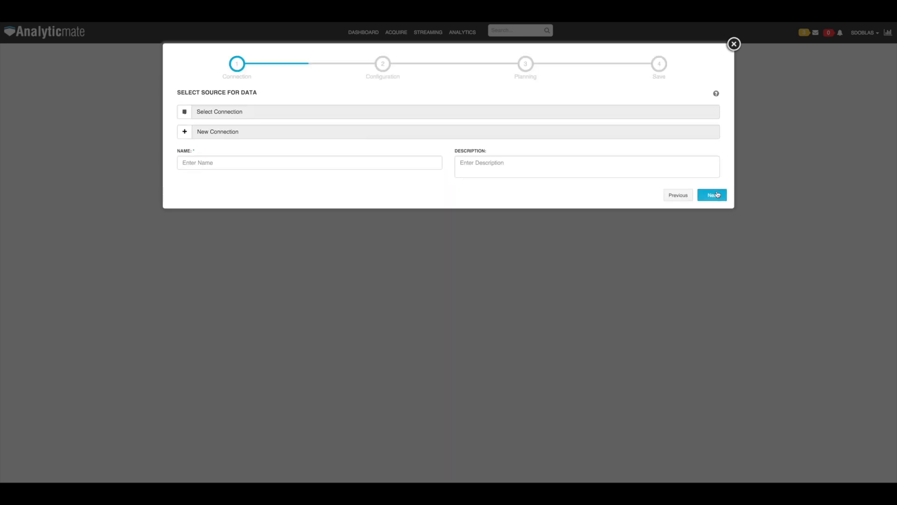
# Step: Name the source connection wifi_spots, describe it as "Wifi spots in NYC" and continue to the configuration
pyautogui.click(416, 162)
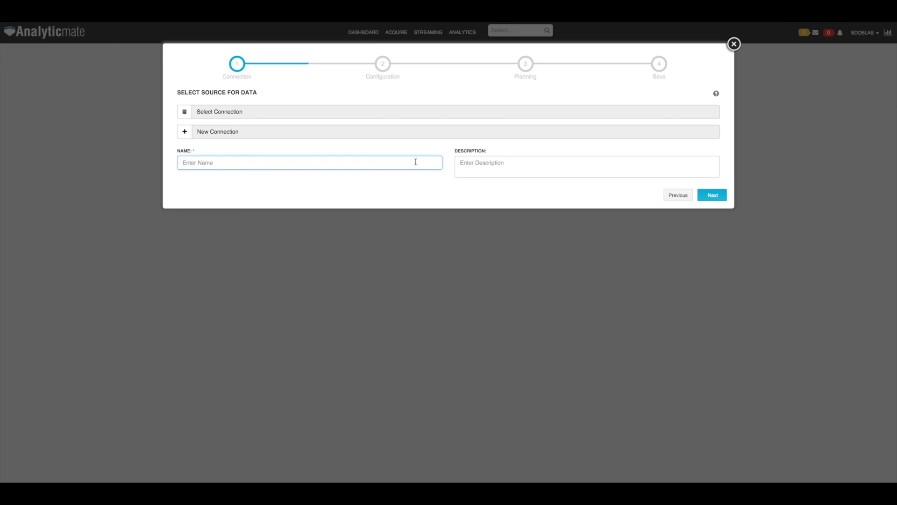
pyautogui.write('wifi_spots')
pyautogui.click(513, 166)
pyautogui.write('Wifi')
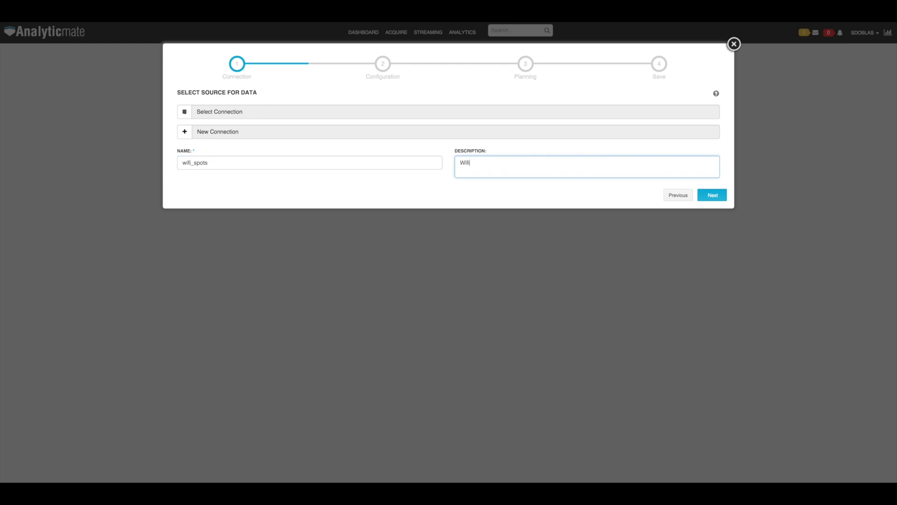
pyautogui.write(' spots in NYC')
pyautogui.click(711, 196)
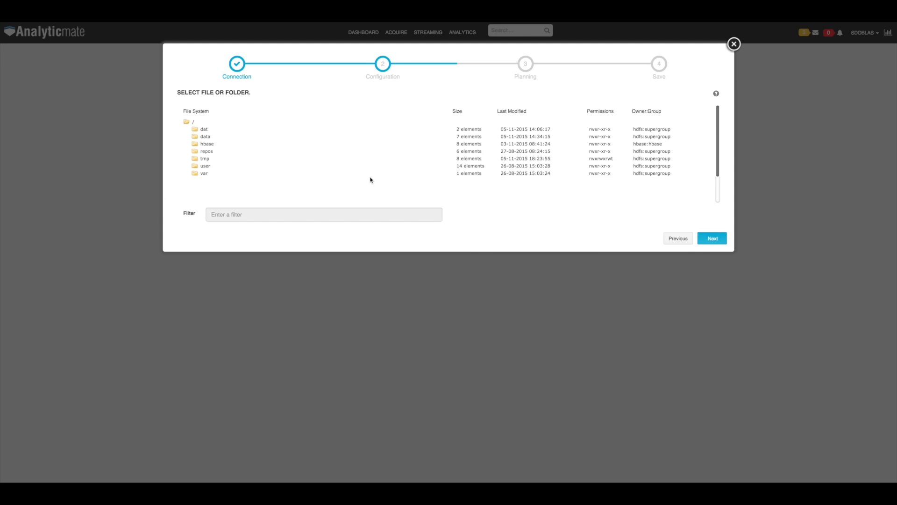
# Step: Select Free_WiFi_Hotspots_09042005_NYC.csv from the user's folder inside the data folder as the source file and continue to planning
pyautogui.click(204, 138)
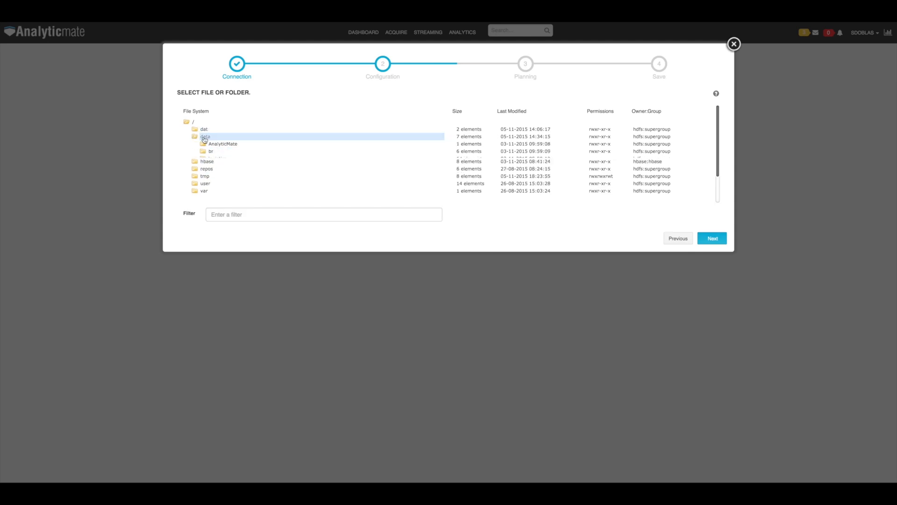
pyautogui.click(220, 182)
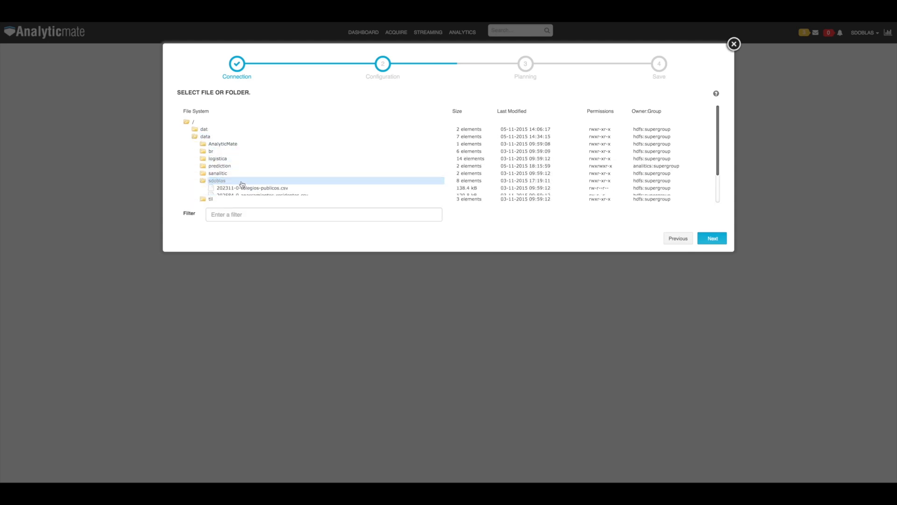
pyautogui.scroll(-3, 286, 186)
pyautogui.scroll(1, 287, 186)
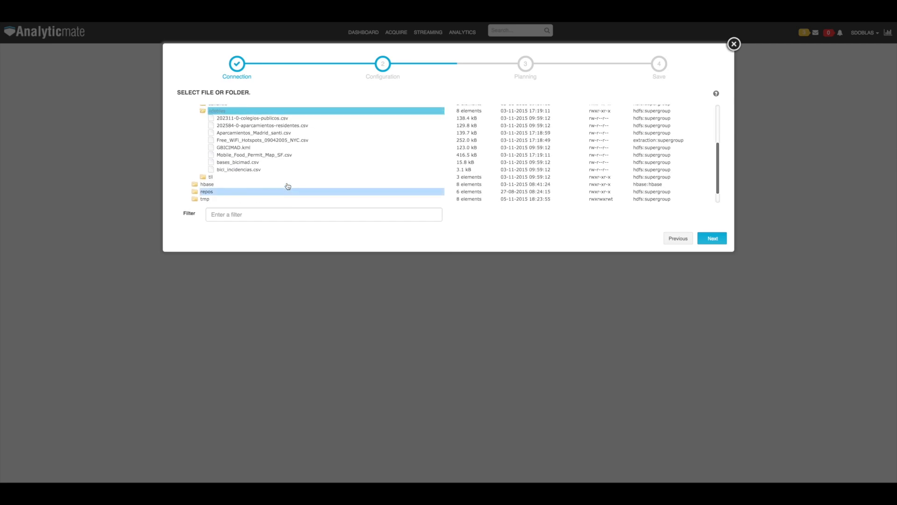
pyautogui.click(287, 142)
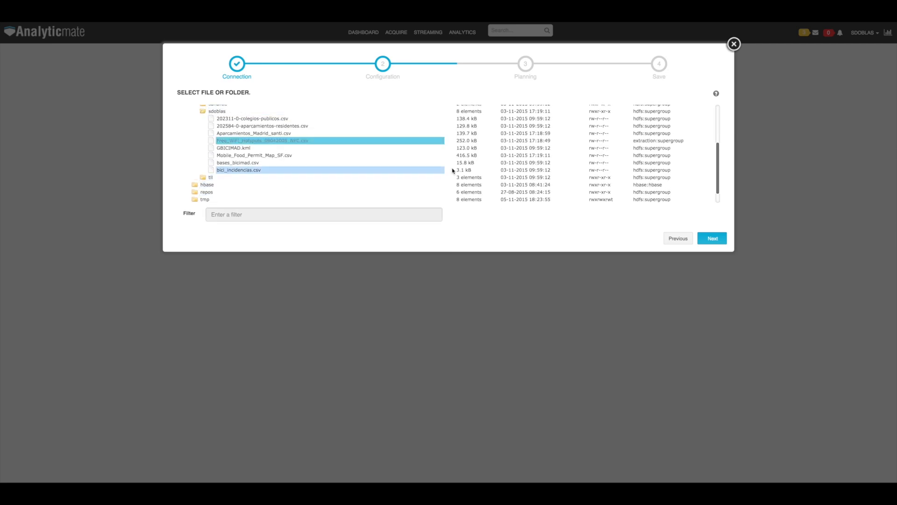
pyautogui.click(712, 238)
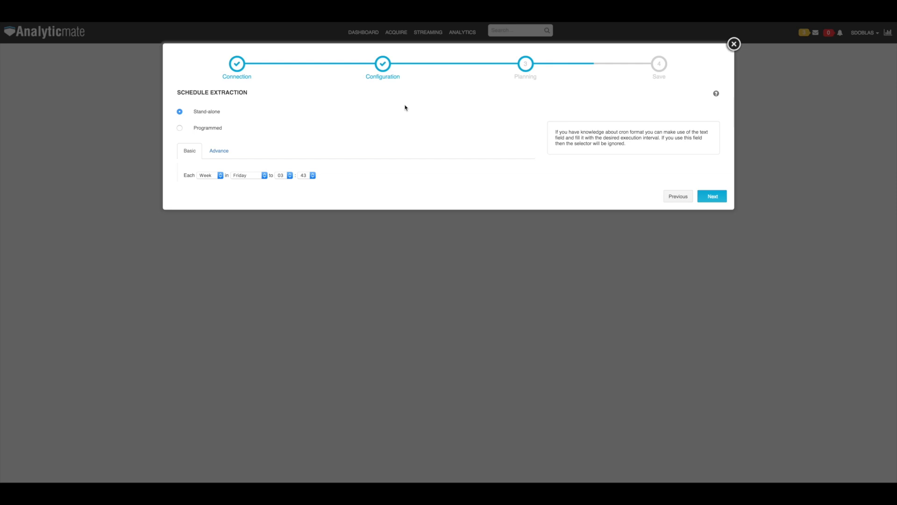
# Step: Schedule the extraction as Programmed, each week on Wednesday at 09:25, and continue to the save settings
pyautogui.click(179, 128)
pyautogui.click(218, 151)
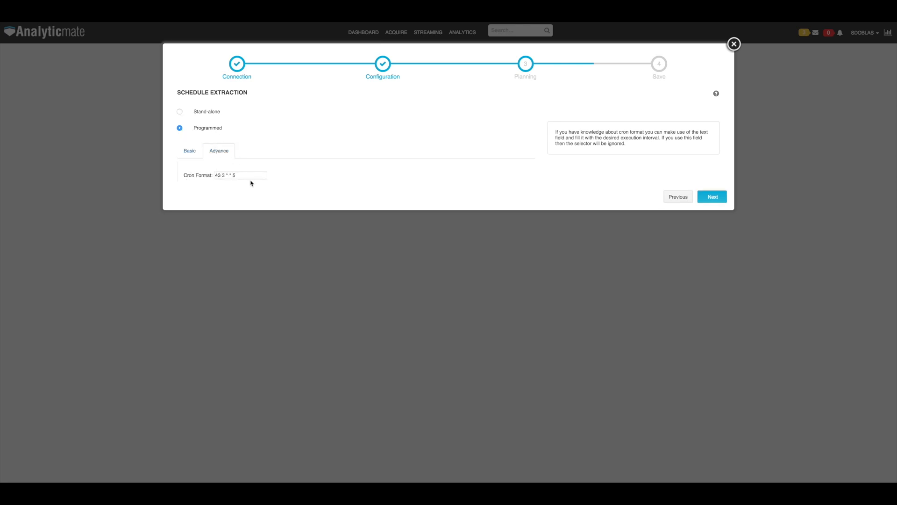
pyautogui.click(190, 150)
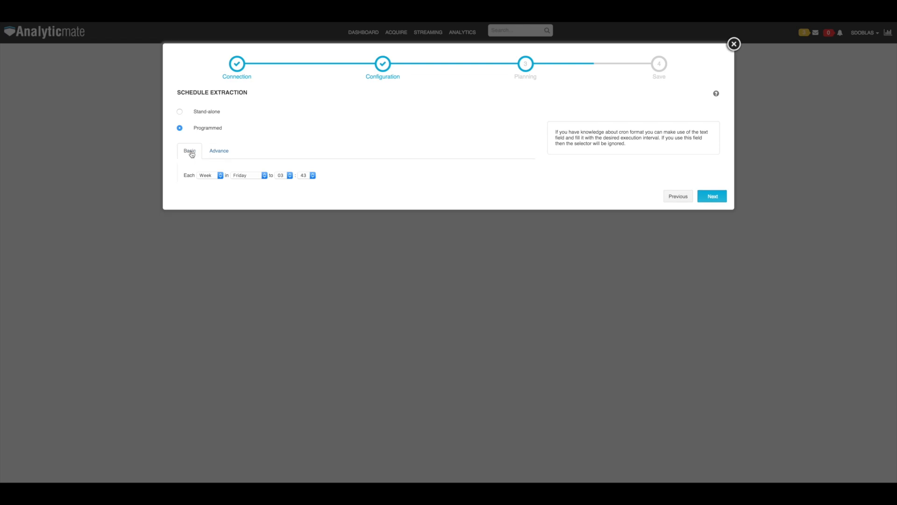
pyautogui.click(252, 177)
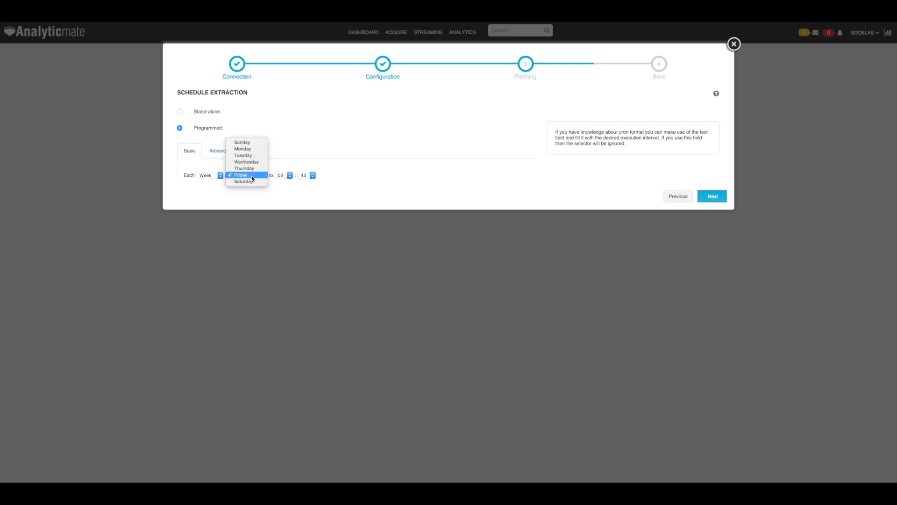
pyautogui.click(249, 163)
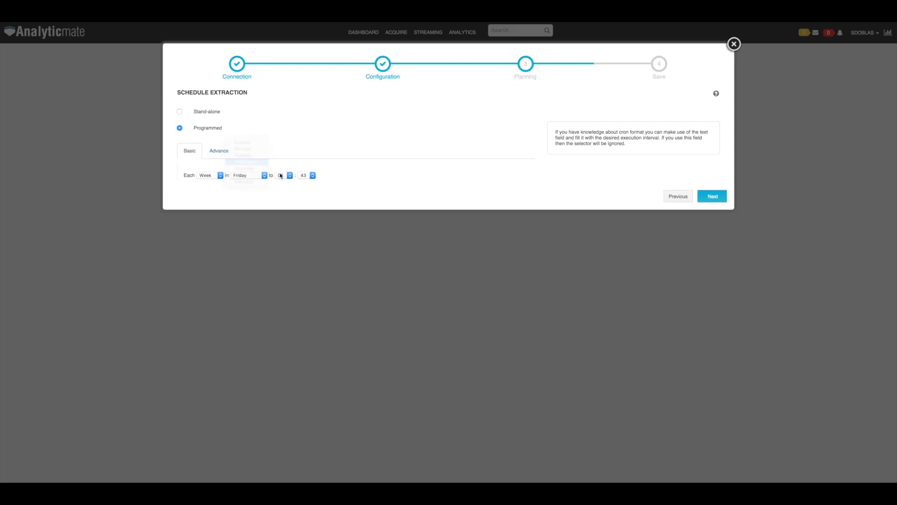
pyautogui.click(281, 176)
pyautogui.click(311, 182)
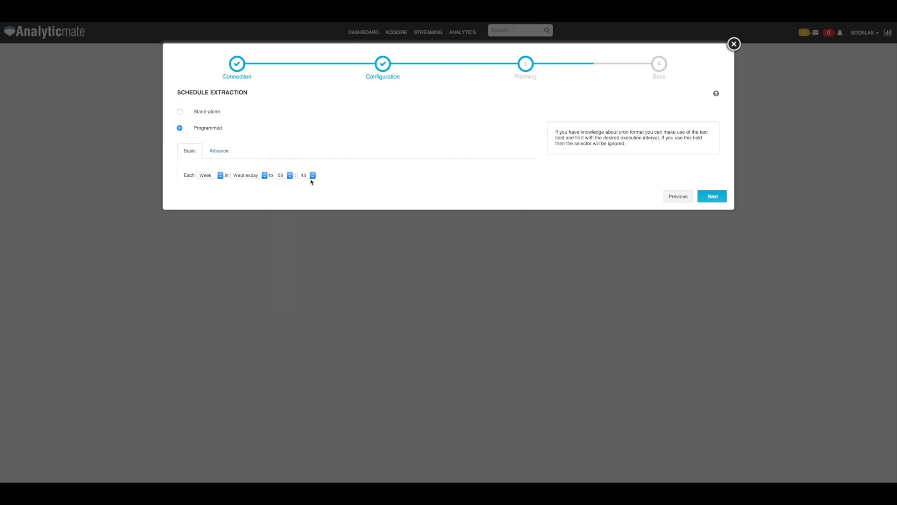
pyautogui.click(312, 182)
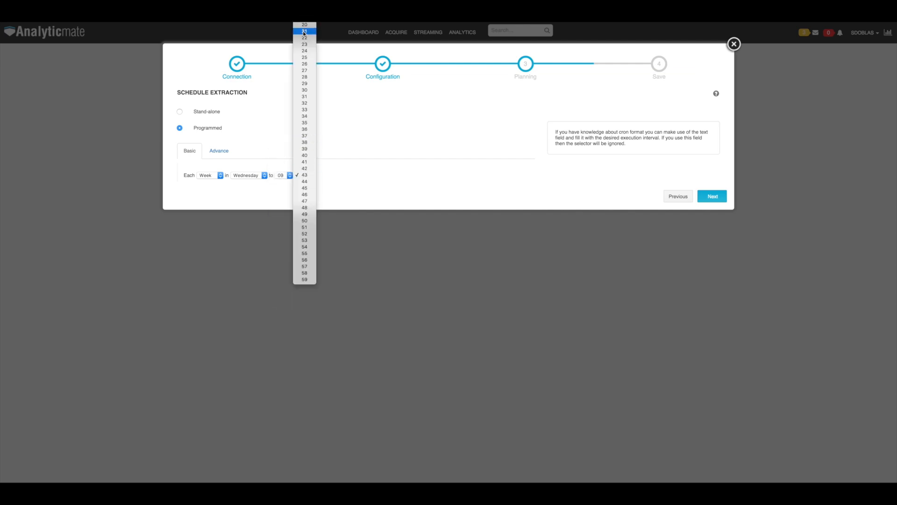
pyautogui.click(304, 57)
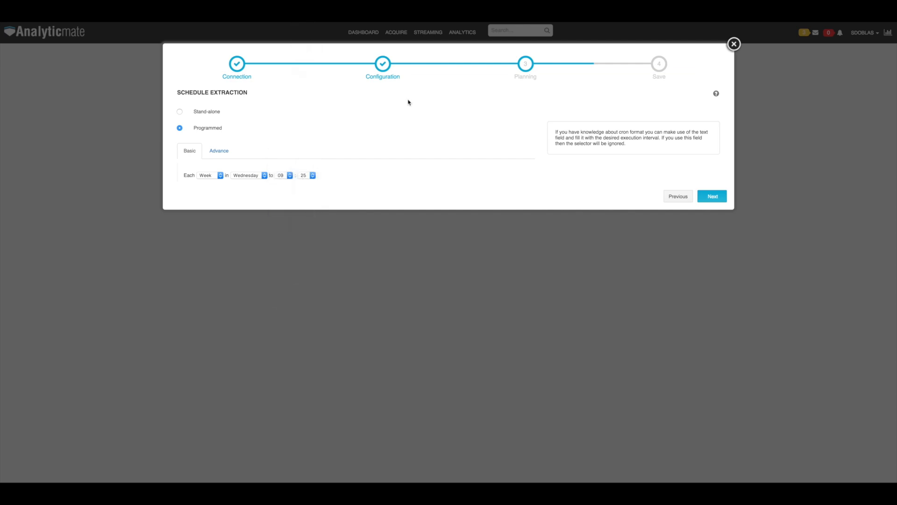
pyautogui.click(712, 197)
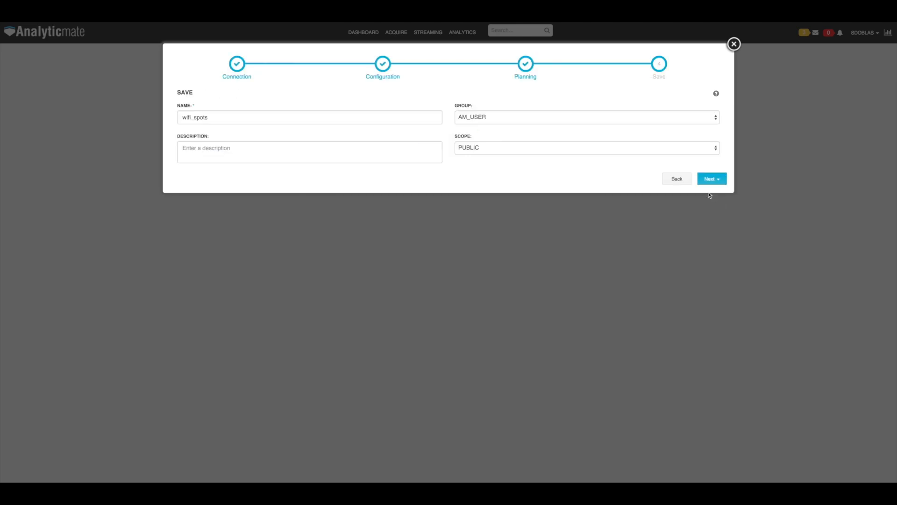
# Step: Set the acquisition's scope to PRIVATE and proceed to the output fields setup
pyautogui.click(571, 146)
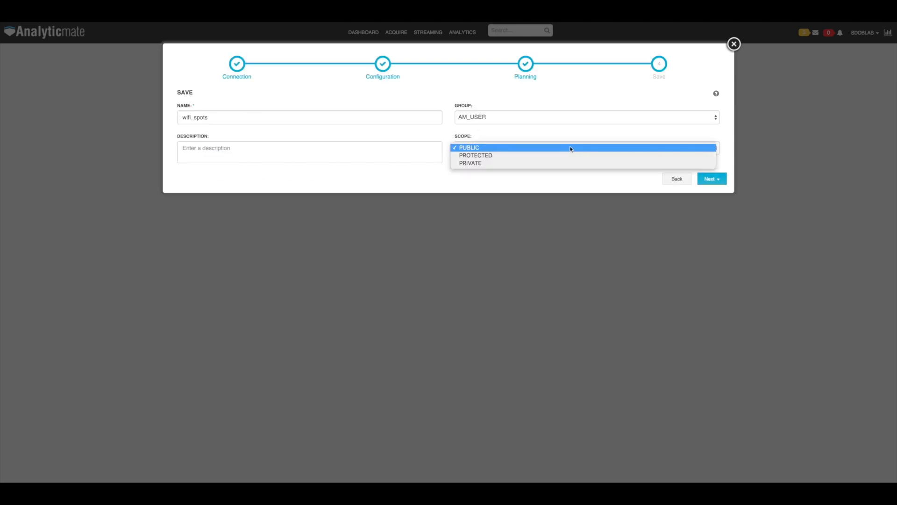
pyautogui.click(502, 163)
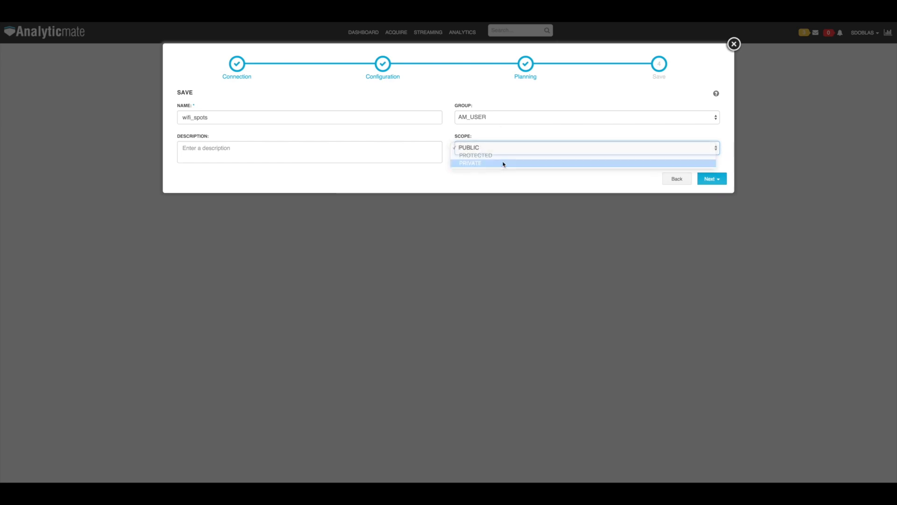
pyautogui.click(718, 180)
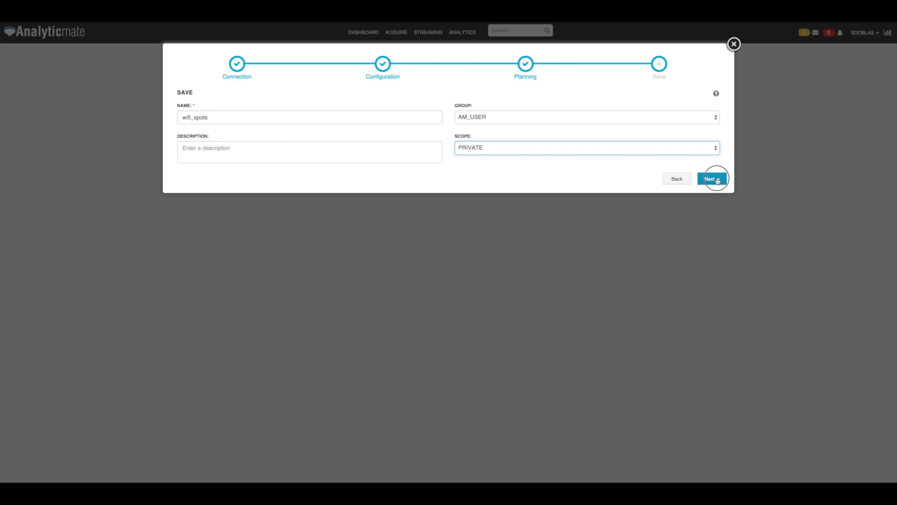
pyautogui.click(695, 191)
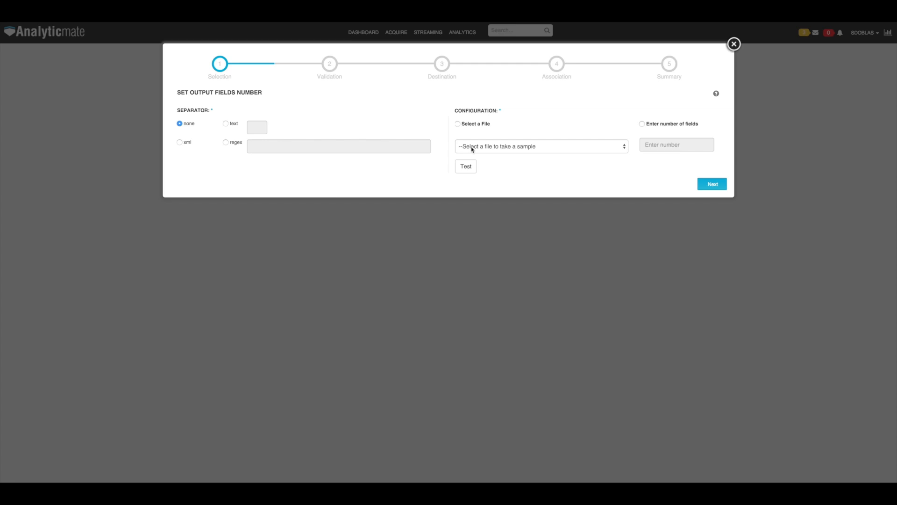
# Step: Set a comma as text separator, take Free_WiFi_Hotspots_09042005_NYC.csv as the sample file, and test and review the separated columns
pyautogui.click(226, 124)
pyautogui.click(524, 149)
pyautogui.click(526, 155)
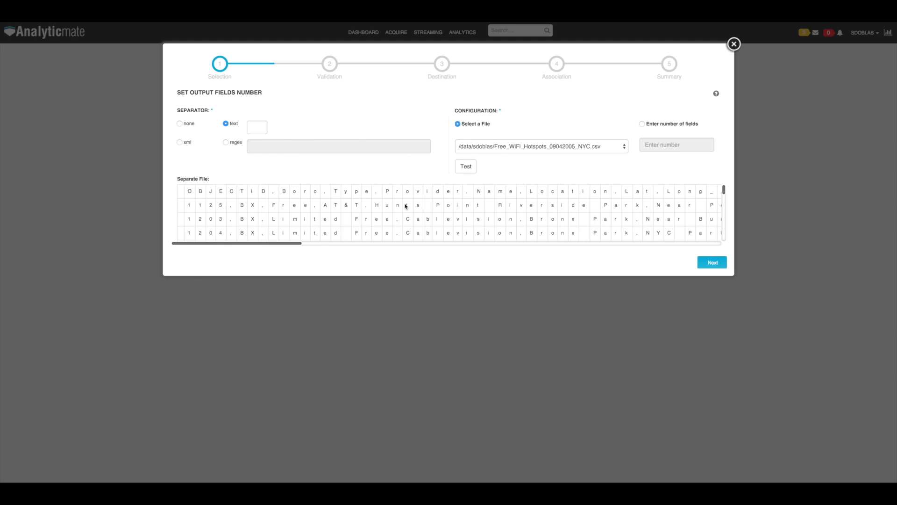
pyautogui.click(253, 127)
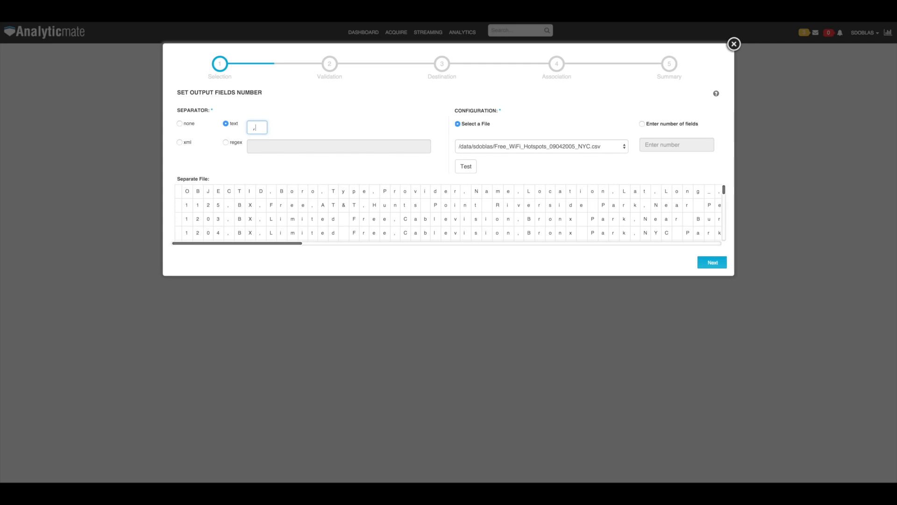
pyautogui.click(468, 169)
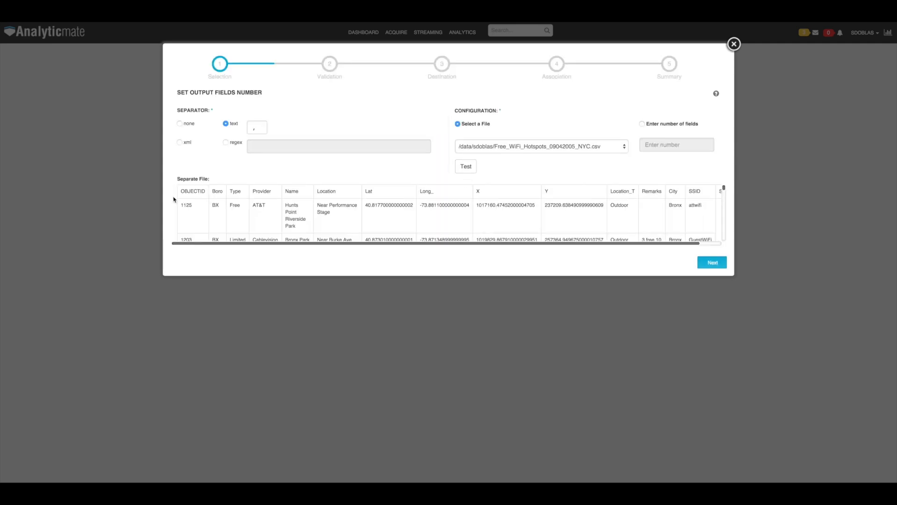
pyautogui.moveTo(507, 243); pyautogui.dragTo(405, 231)
pyautogui.scroll(-3, 321, 208)
pyautogui.scroll(2, 292, 210)
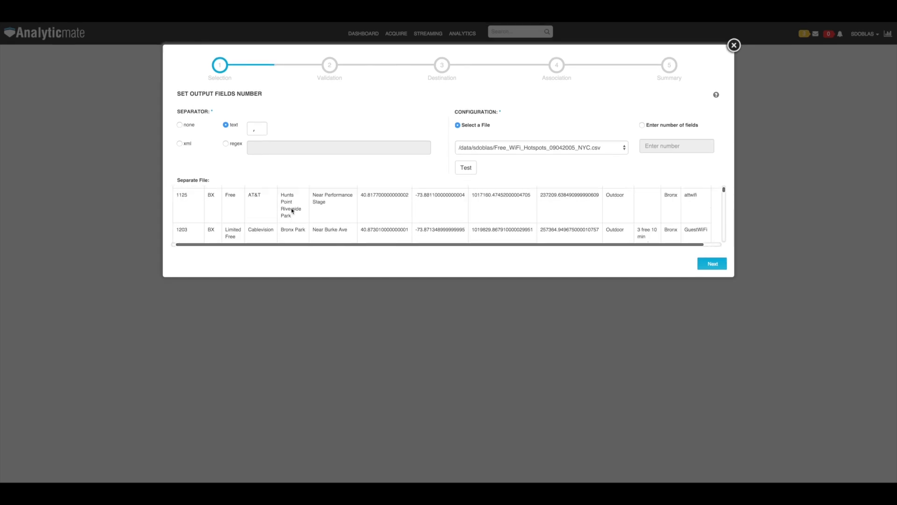
pyautogui.scroll(1, 292, 210)
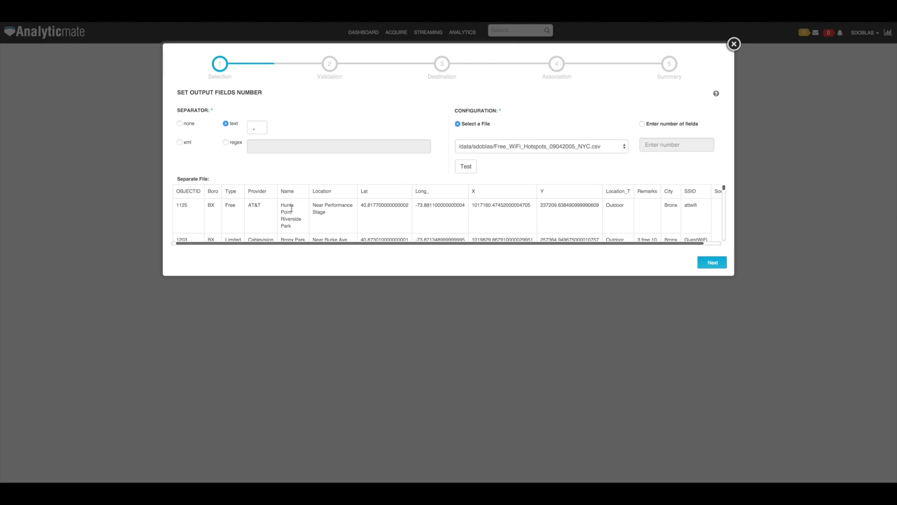
# Step: Continue to the validation stage and place field3, field4, field5, field6 and field13, in that order, in the first five field slots
pyautogui.click(712, 262)
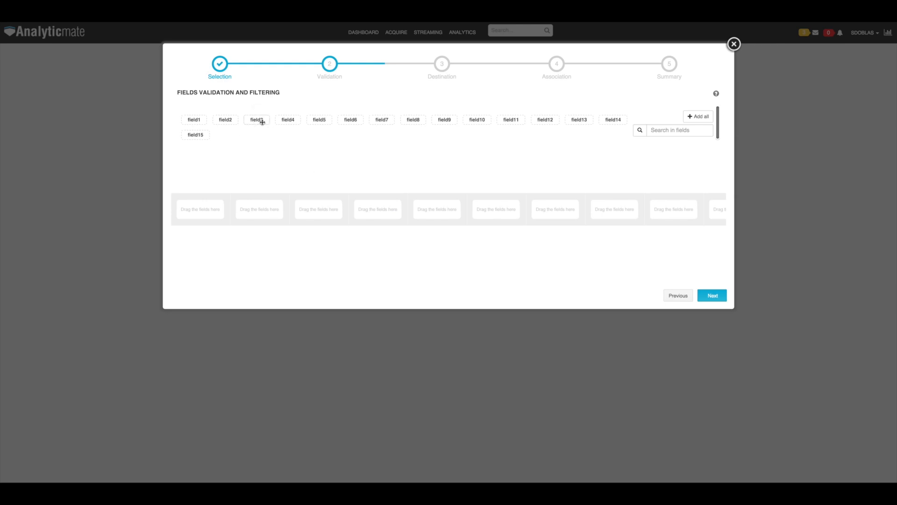
pyautogui.click(257, 119)
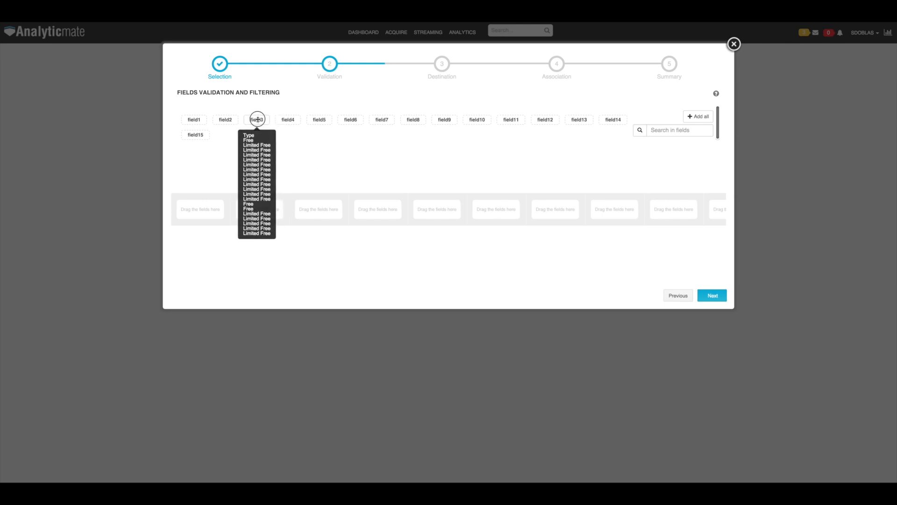
pyautogui.moveTo(258, 119); pyautogui.dragTo(208, 209)
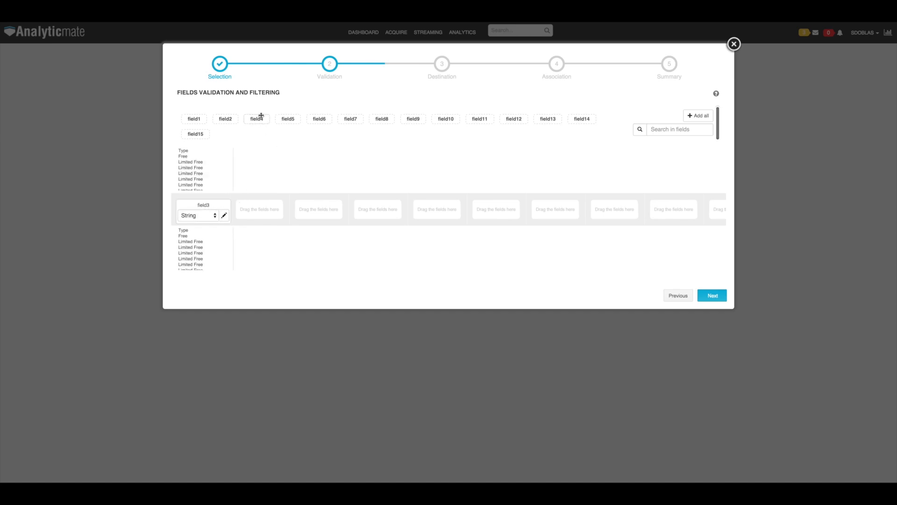
pyautogui.moveTo(261, 116)
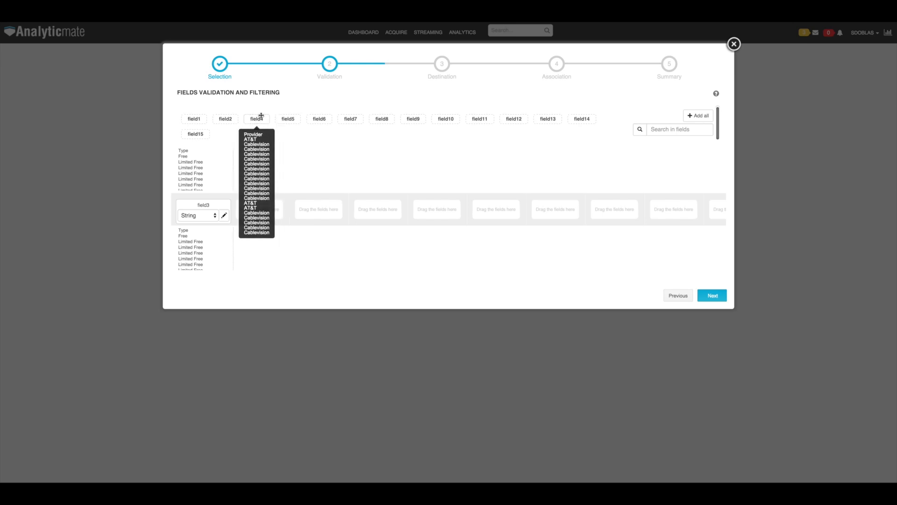
pyautogui.click(260, 116)
pyautogui.moveTo(260, 115); pyautogui.dragTo(275, 207)
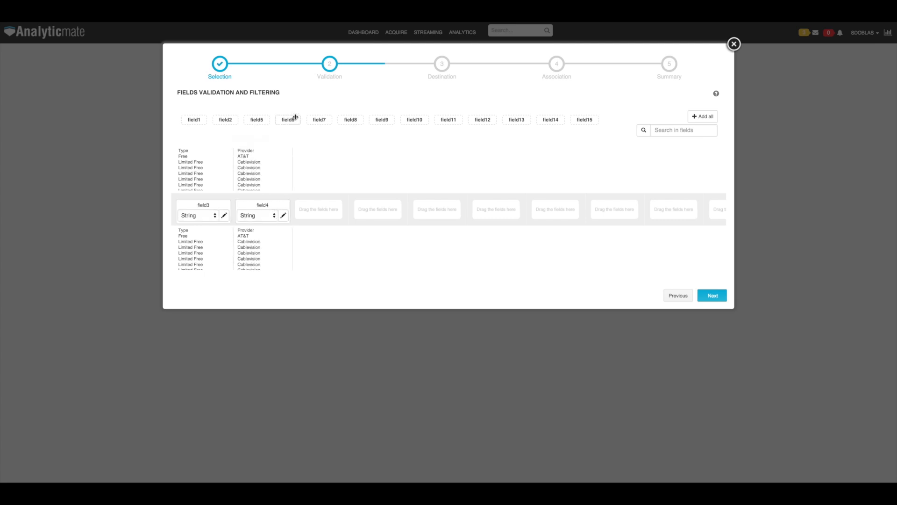
pyautogui.moveTo(295, 117)
pyautogui.moveTo(259, 117); pyautogui.dragTo(335, 208)
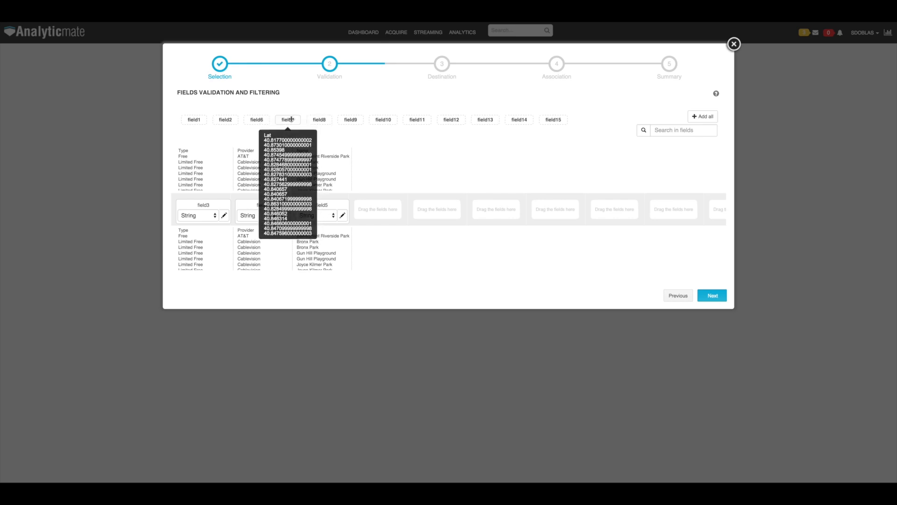
pyautogui.moveTo(260, 118)
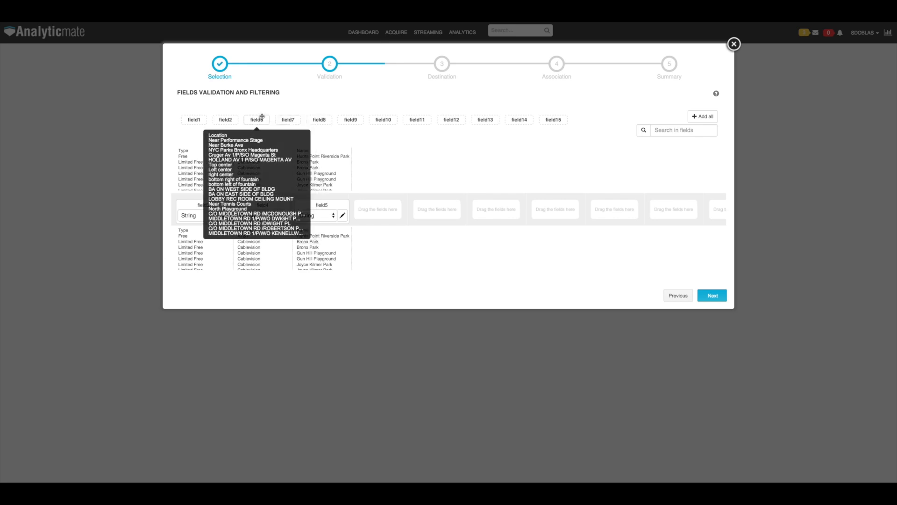
pyautogui.moveTo(262, 117); pyautogui.dragTo(401, 208)
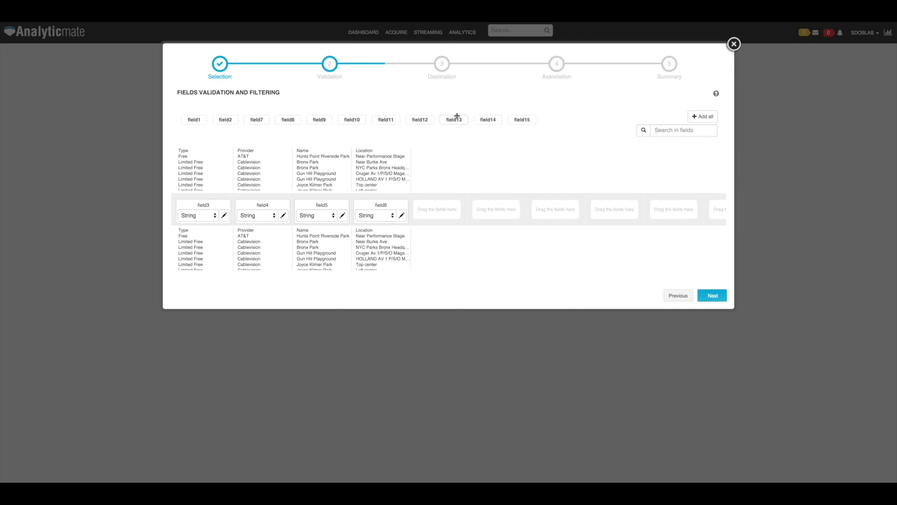
pyautogui.moveTo(457, 117)
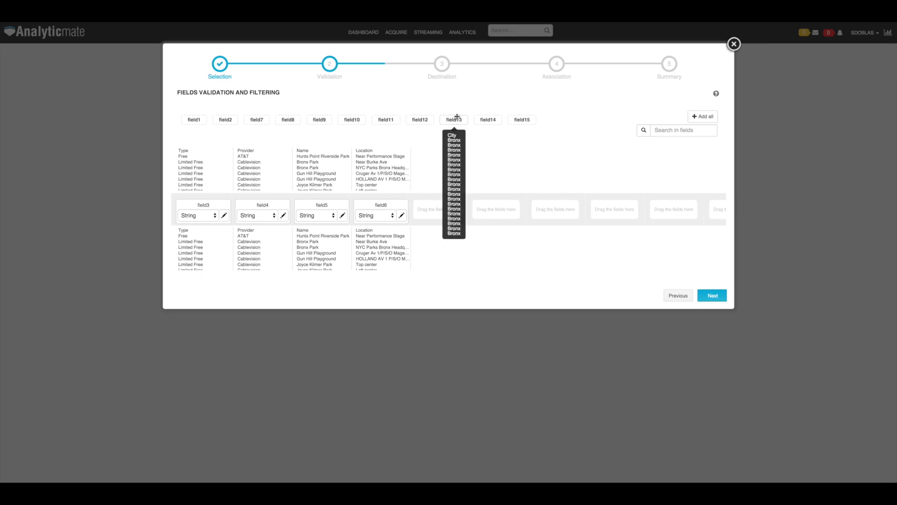
pyautogui.moveTo(457, 117); pyautogui.dragTo(454, 207)
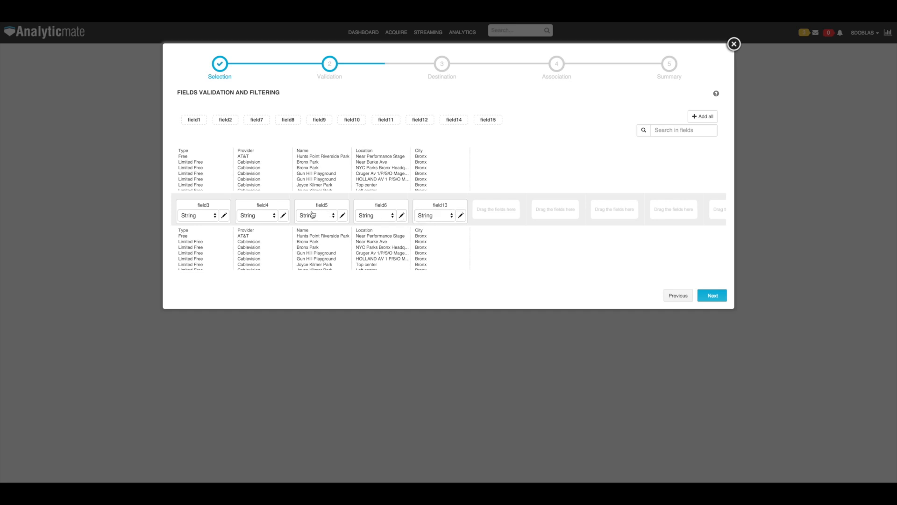
# Step: Examine the data types offered for field3 and the sample data and null-value option of field13
pyautogui.click(212, 216)
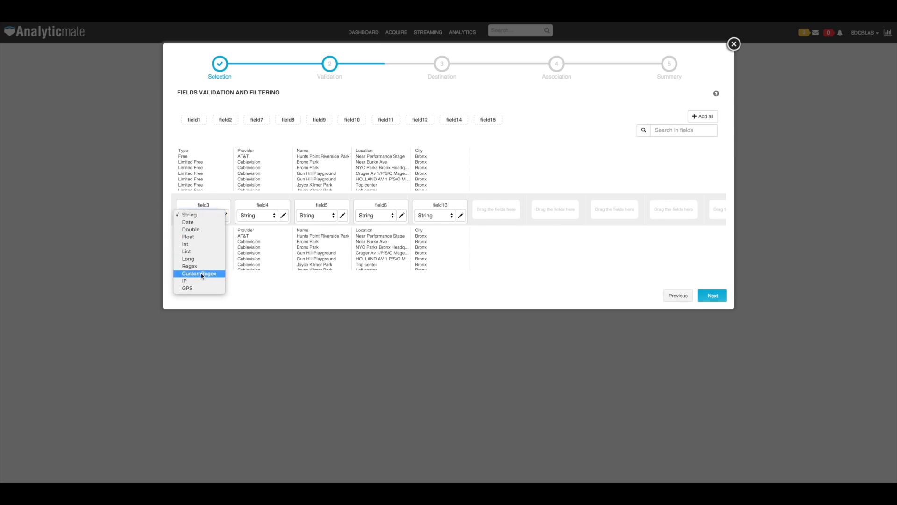
pyautogui.click(169, 207)
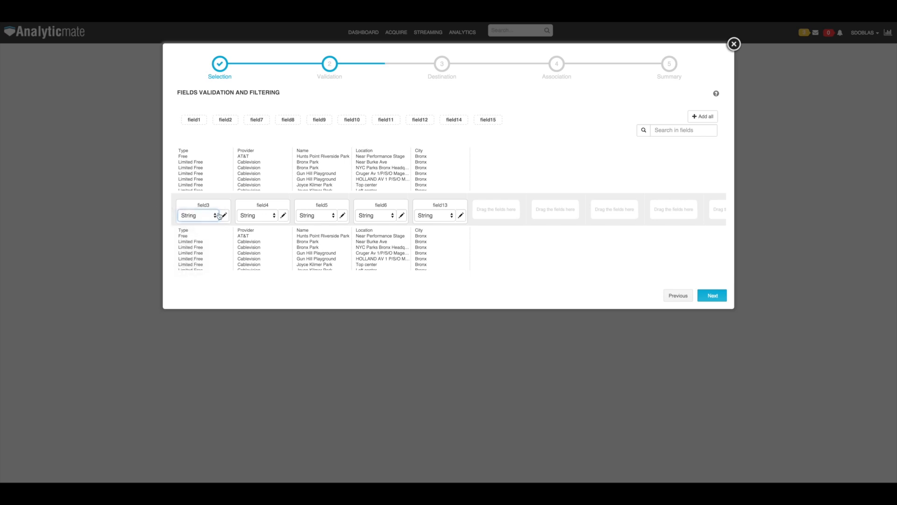
pyautogui.click(461, 216)
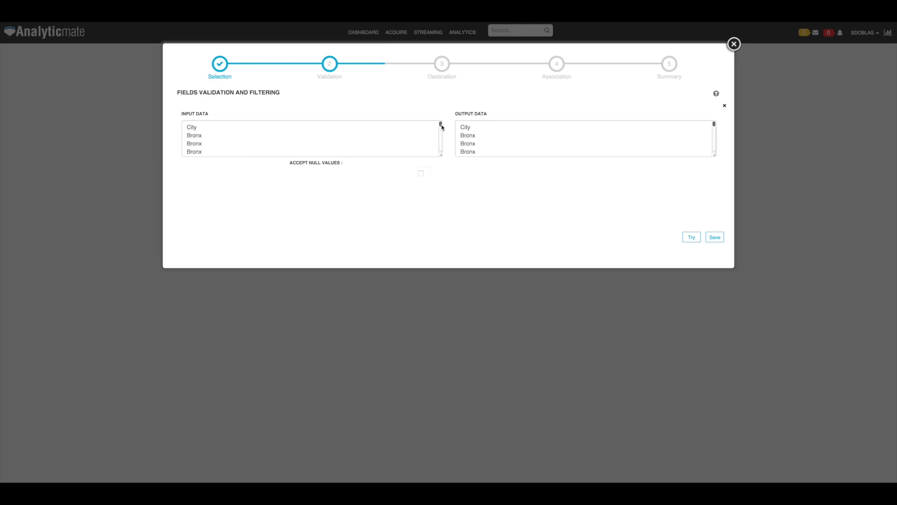
pyautogui.moveTo(442, 127)
pyautogui.mouseDown()
pyautogui.moveTo(441, 150)
pyautogui.moveTo(443, 124)
pyautogui.mouseUp()
pyautogui.click(420, 174)
pyautogui.click(420, 174)
pyautogui.click(724, 105)
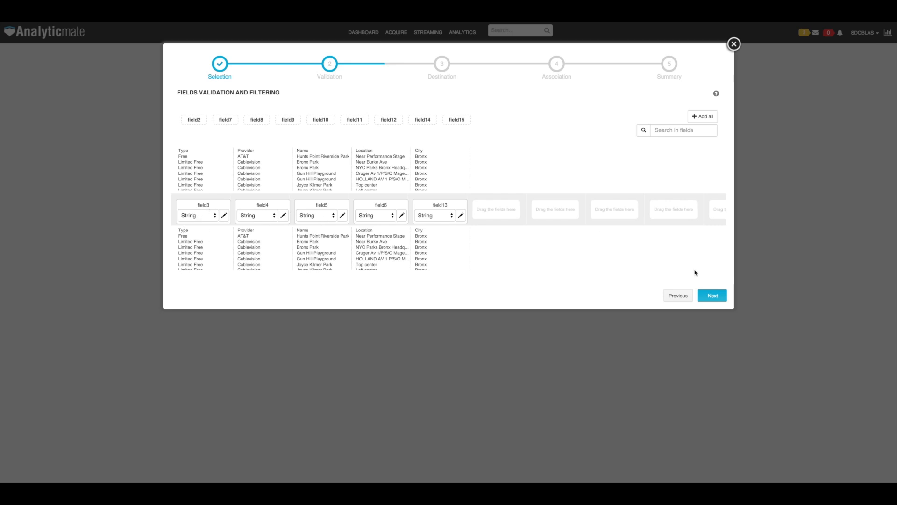
# Step: Continue to the destination table setup and set the new wifi_spots table's TTL to 1 year and 2 months
pyautogui.click(709, 296)
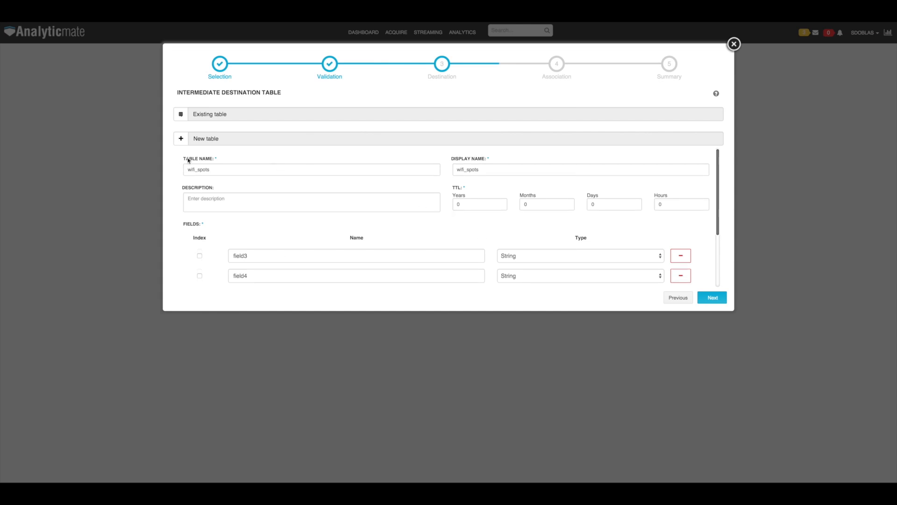
pyautogui.click(501, 170)
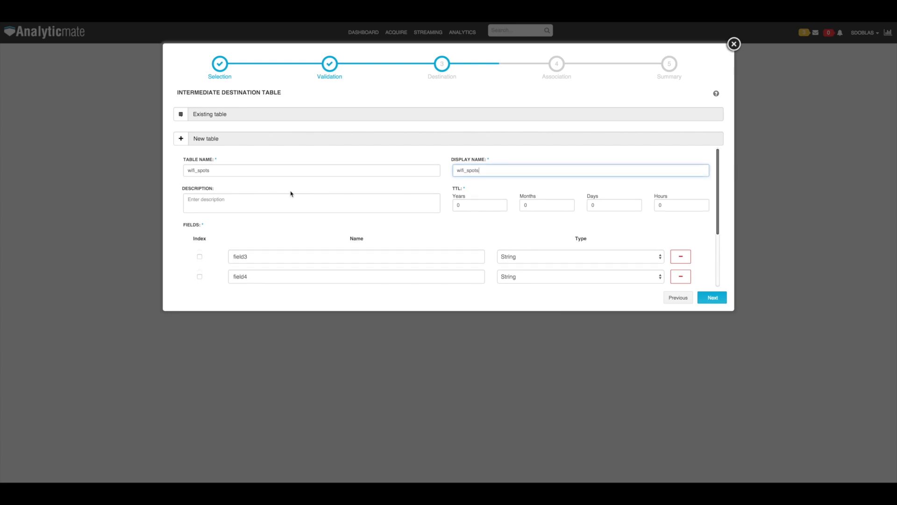
pyautogui.scroll(-2, 292, 195)
pyautogui.scroll(2, 286, 195)
pyautogui.scroll(1, 286, 195)
pyautogui.click(478, 206)
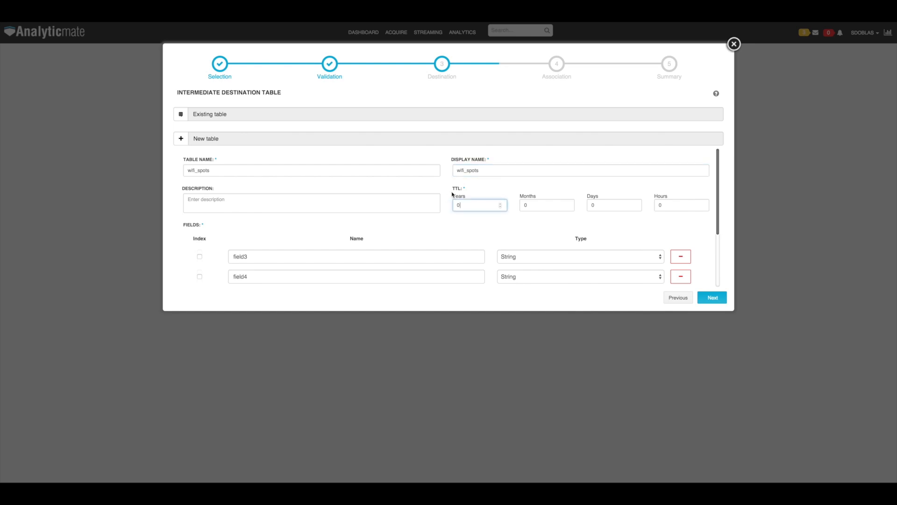
pyautogui.click(502, 204)
pyautogui.click(562, 206)
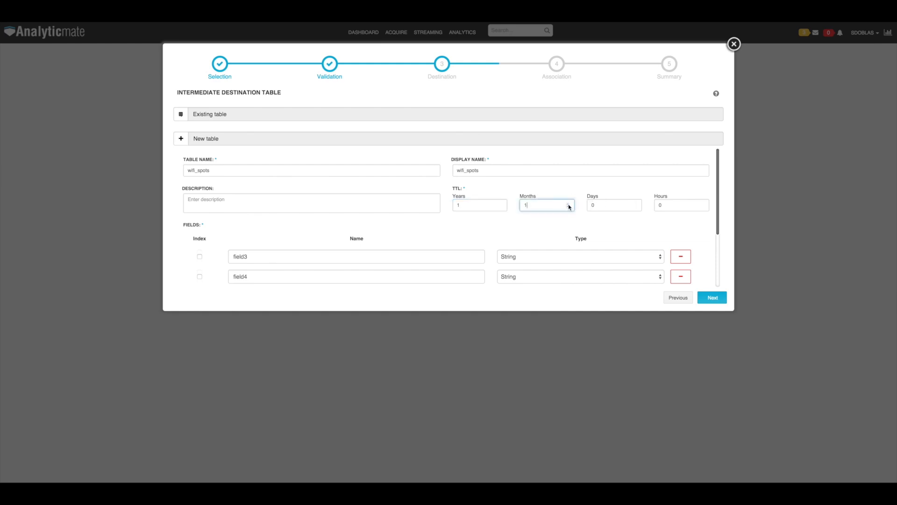
# Step: Mark all five fields of the new wifi_spots table as indexed
pyautogui.scroll(-1, 530, 228)
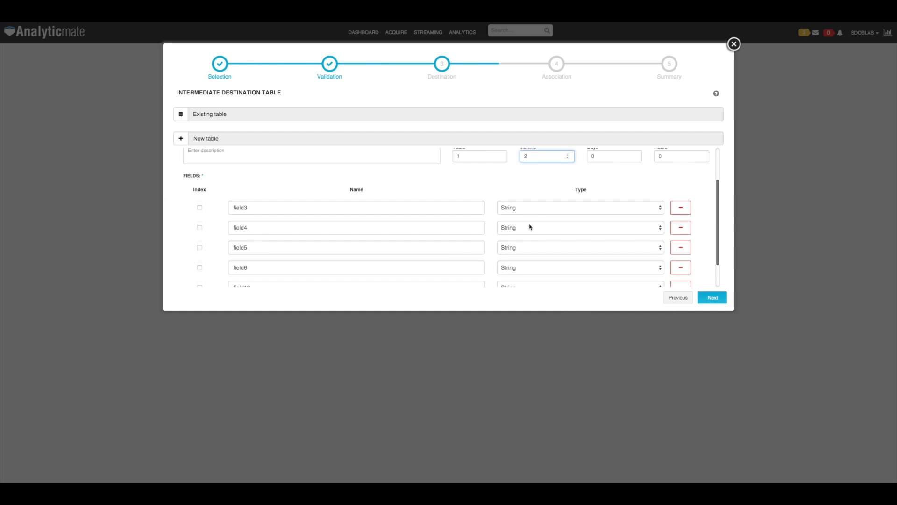
pyautogui.scroll(-1, 529, 227)
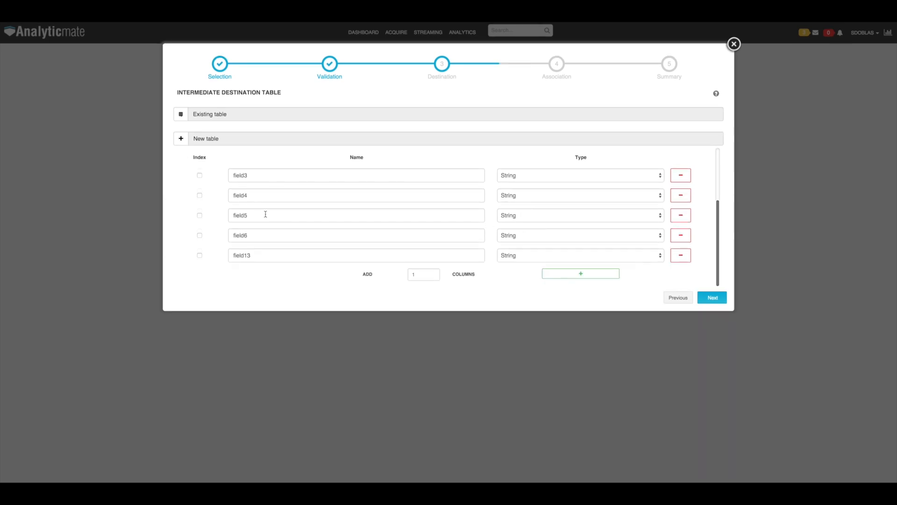
pyautogui.click(199, 176)
pyautogui.click(200, 195)
pyautogui.click(199, 214)
pyautogui.click(200, 235)
# Step: Rename the table fields field3, field4, field5, field6 and field13 as type, provider, name, location and city
pyautogui.moveTo(257, 174); pyautogui.dragTo(226, 174)
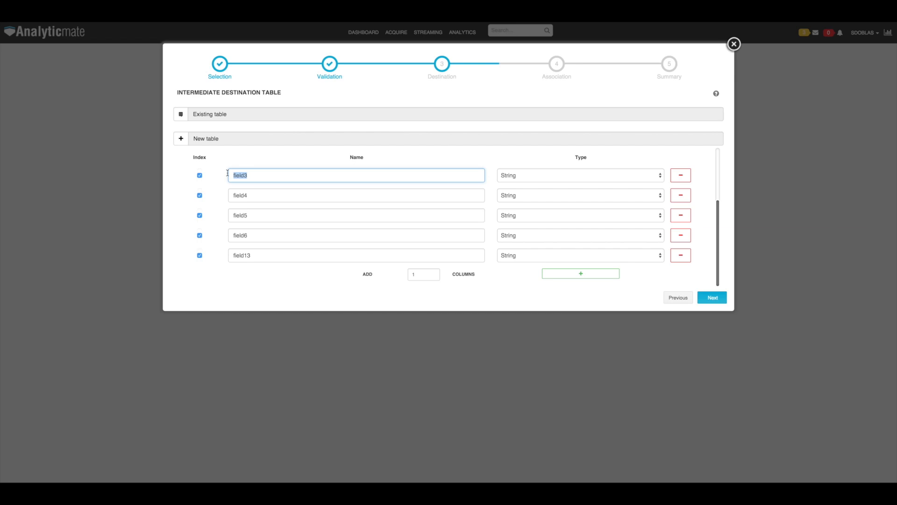
pyautogui.write('type')
pyautogui.doubleClick(230, 194)
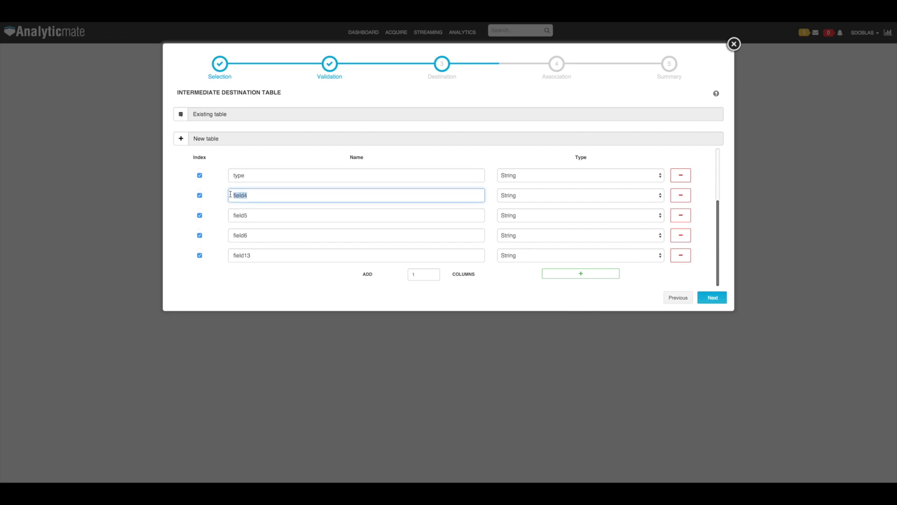
pyautogui.write('provider')
pyautogui.doubleClick(236, 215)
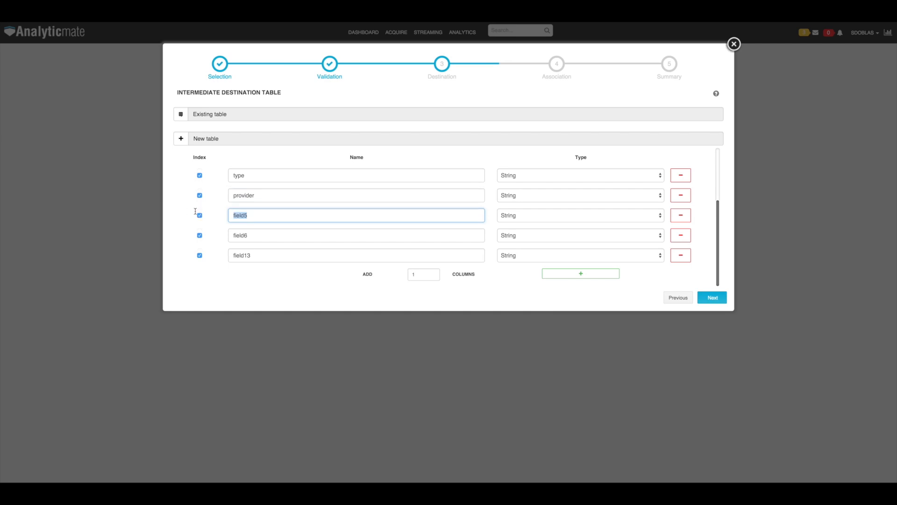
pyautogui.write('name')
pyautogui.doubleClick(249, 236)
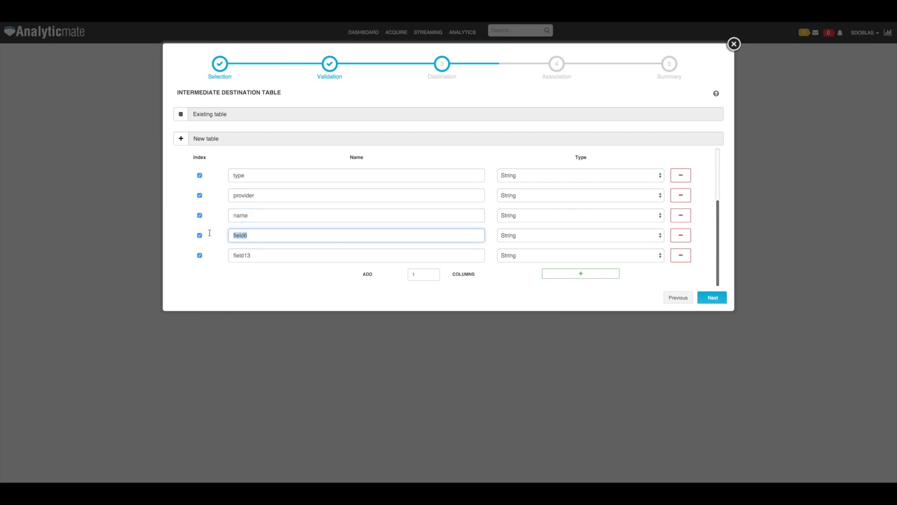
pyautogui.write('location')
pyautogui.doubleClick(254, 256)
pyautogui.write('city')
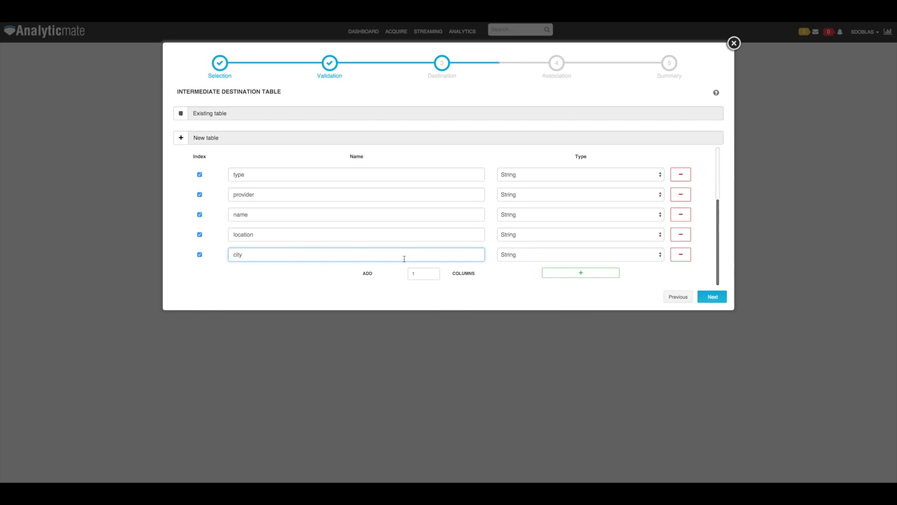
# Step: Associate field3 with type, field4 with provider, field5 with name, field6 with location and field13 with city, and continue to the summary
pyautogui.click(713, 297)
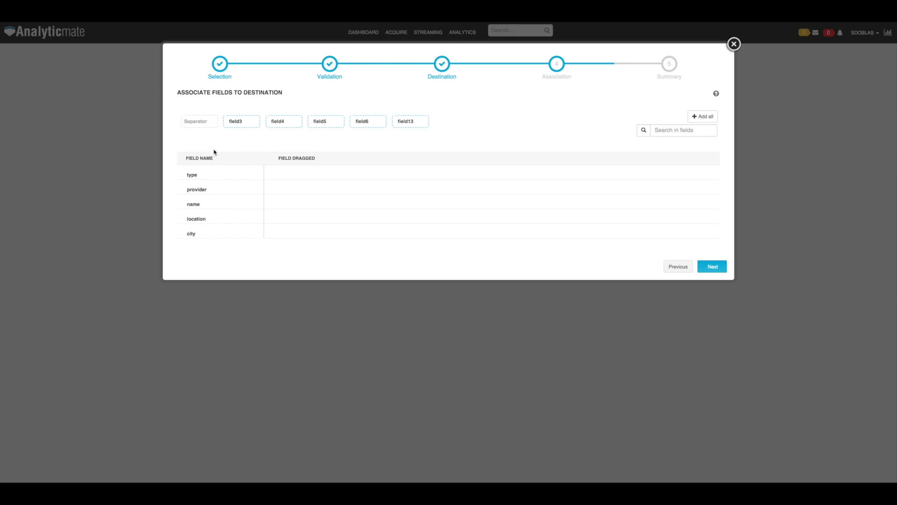
pyautogui.moveTo(241, 116); pyautogui.dragTo(300, 169)
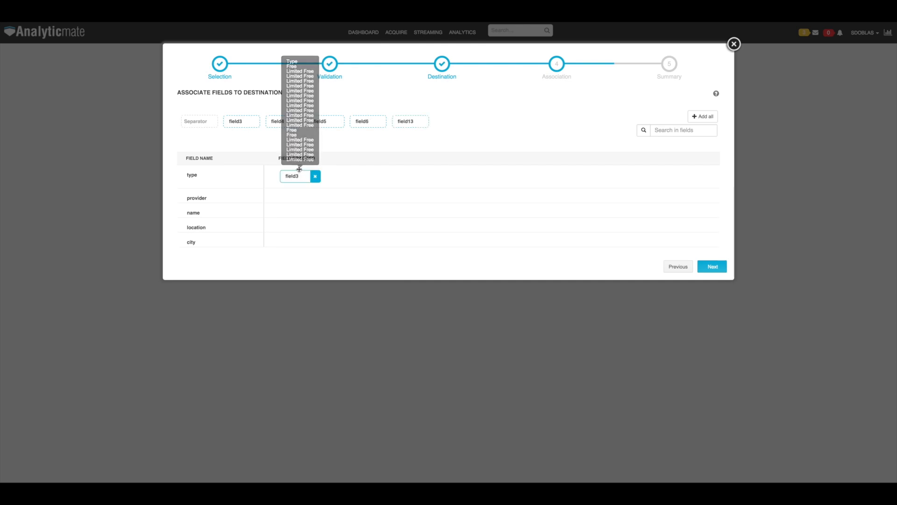
pyautogui.moveTo(279, 119); pyautogui.dragTo(314, 190)
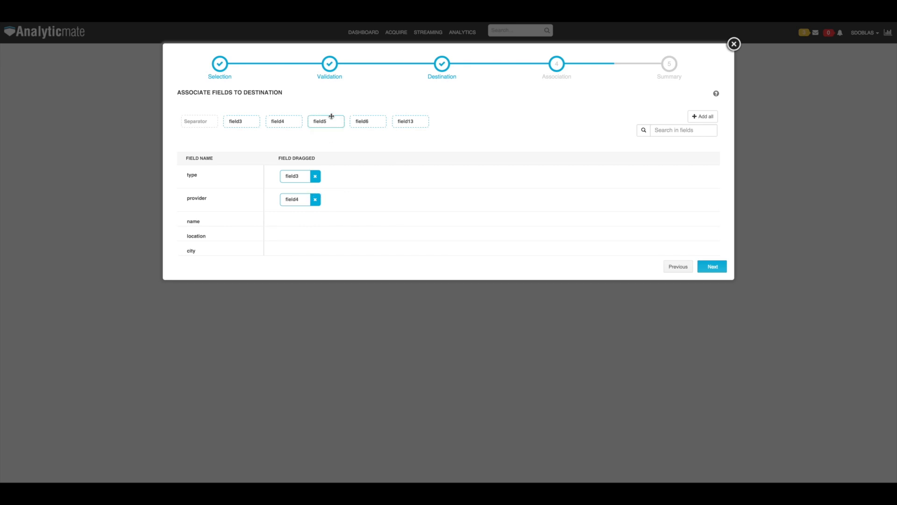
pyautogui.moveTo(331, 117); pyautogui.dragTo(341, 215)
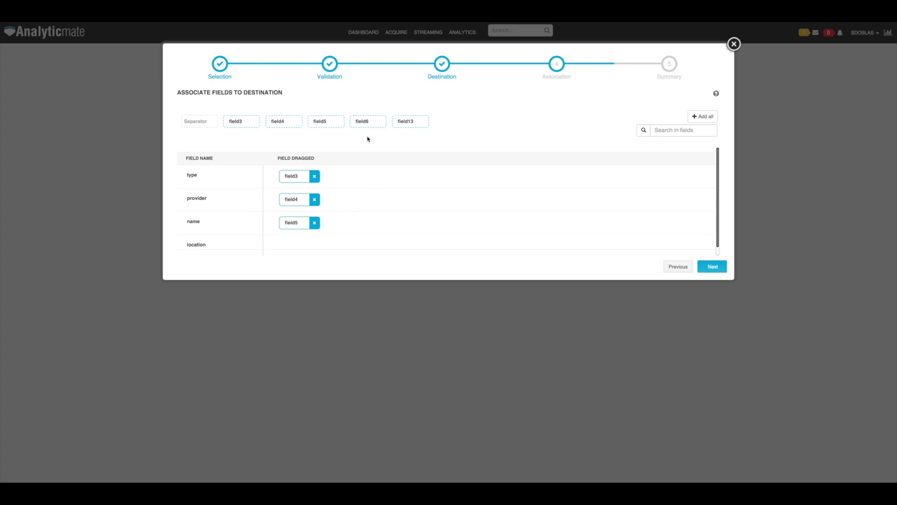
pyautogui.moveTo(369, 116); pyautogui.dragTo(299, 245)
pyautogui.scroll(-1, 386, 214)
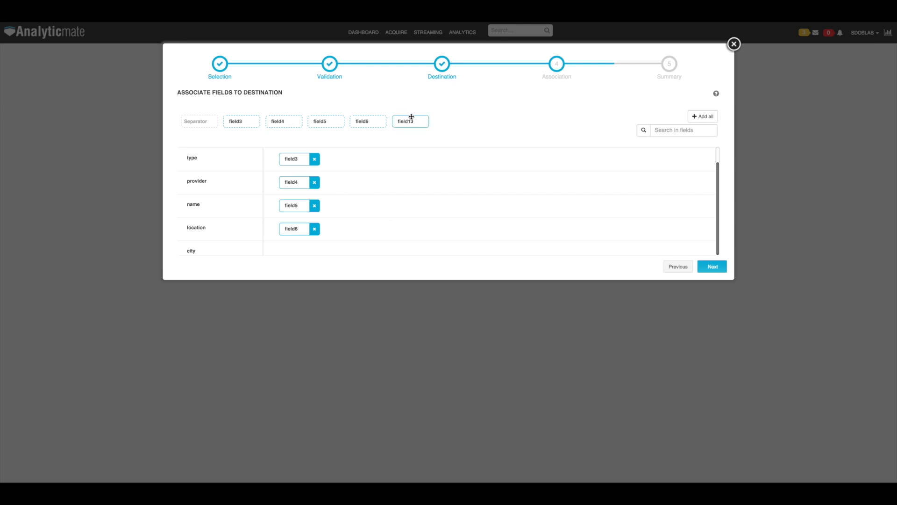
pyautogui.moveTo(411, 118); pyautogui.dragTo(300, 246)
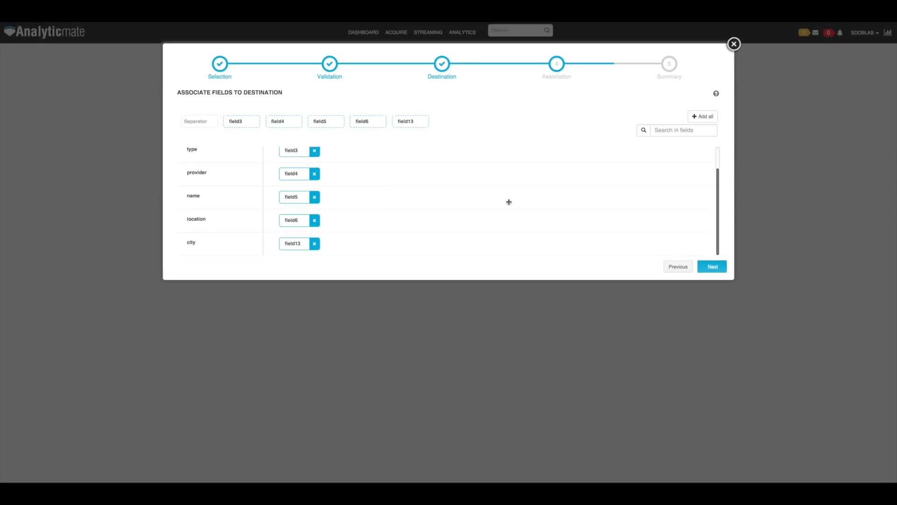
pyautogui.scroll(1, 547, 207)
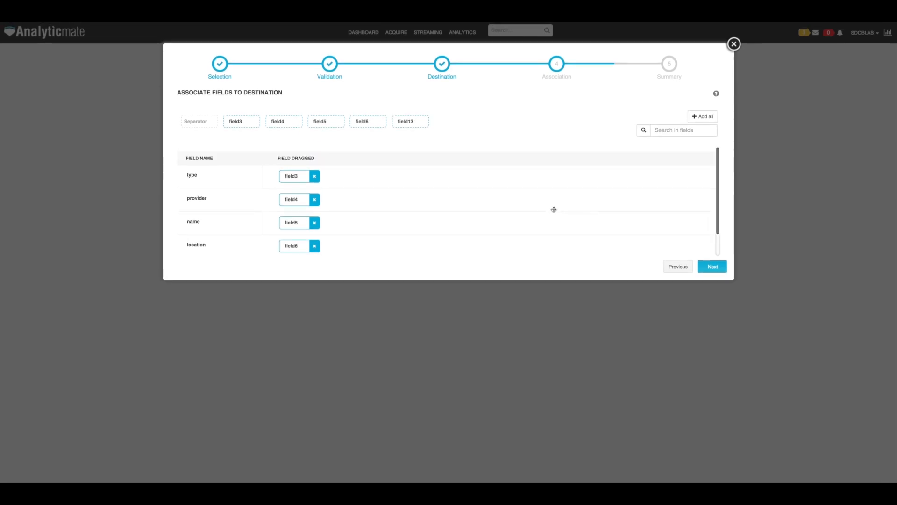
pyautogui.click(719, 268)
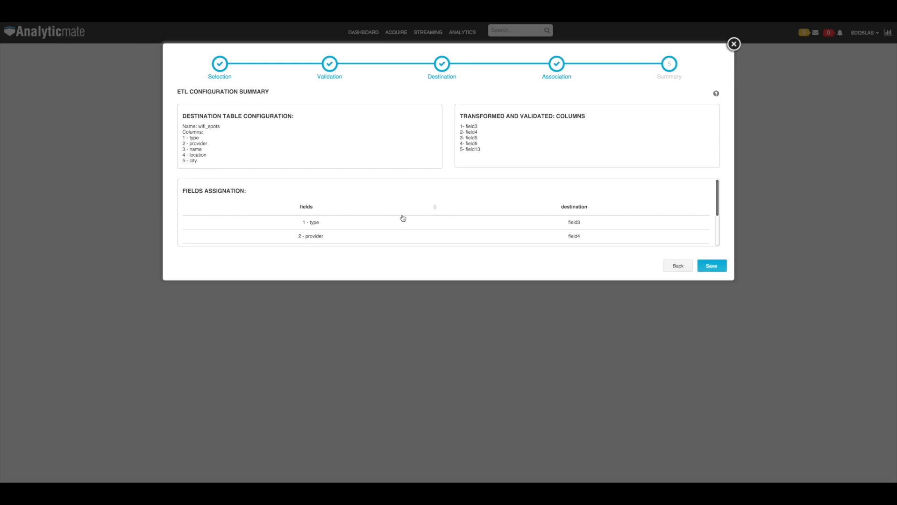
# Step: Review the full list of field assignments in the ETL configuration summary
pyautogui.scroll(-2, 402, 216)
pyautogui.scroll(2, 402, 215)
pyautogui.scroll(-2, 403, 216)
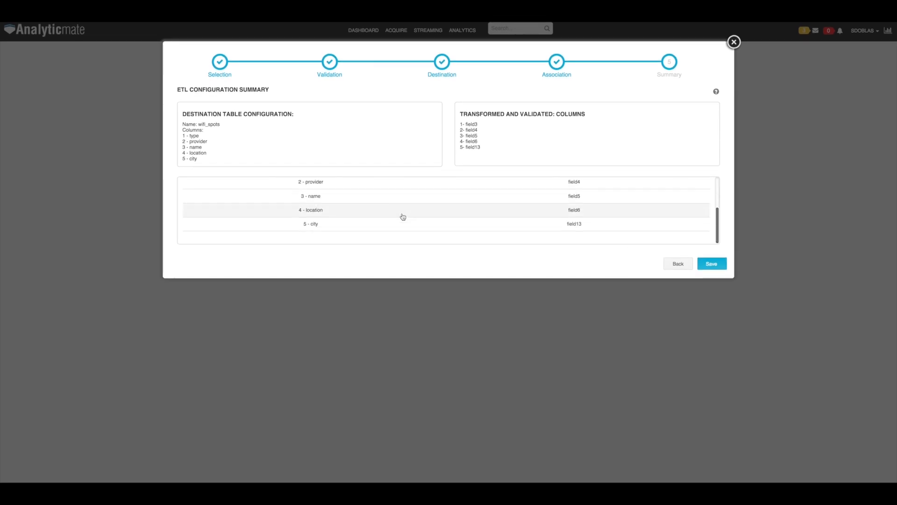
pyautogui.scroll(2, 402, 215)
pyautogui.scroll(-2, 403, 216)
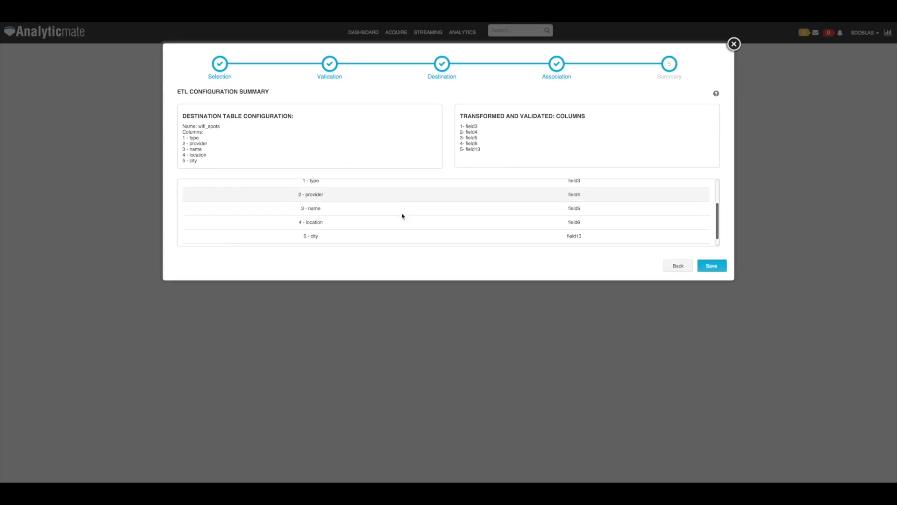
# Step: Check the field assignments once more and save the ETL configuration for the wifi_spots table
pyautogui.scroll(2, 402, 216)
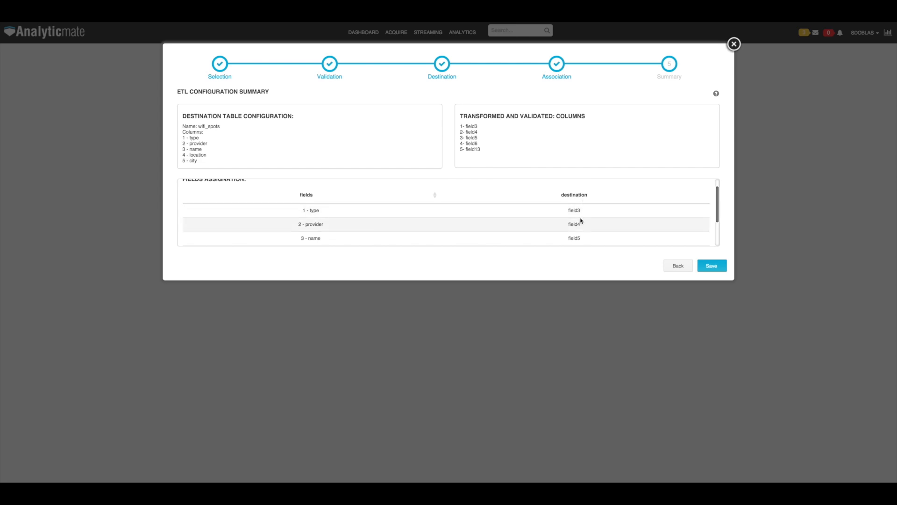
pyautogui.scroll(-2, 580, 218)
pyautogui.click(710, 264)
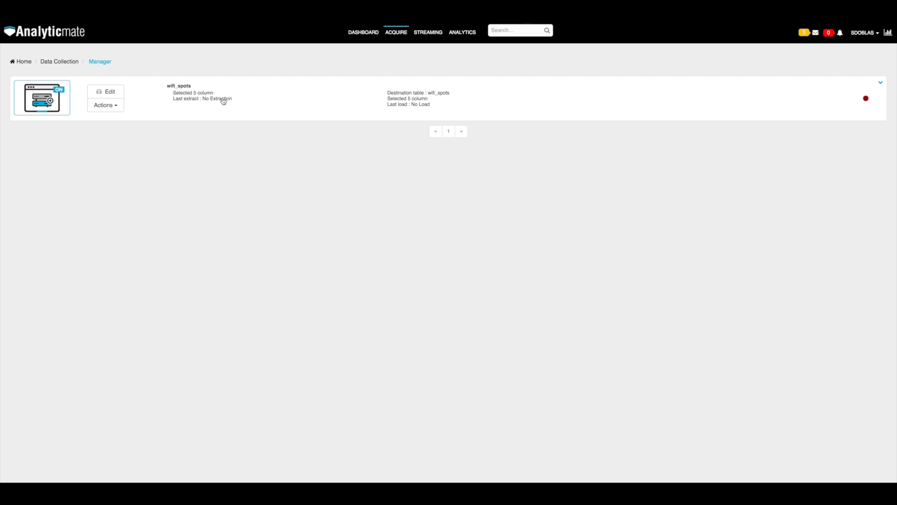
# Step: Review the wifi_spots acquisition info and check the progress of its data acquisition
pyautogui.click(241, 99)
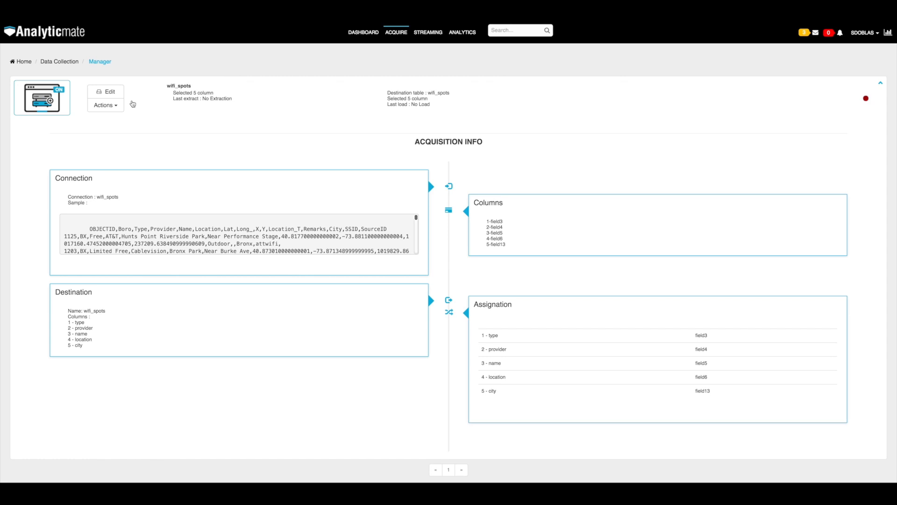
pyautogui.click(196, 96)
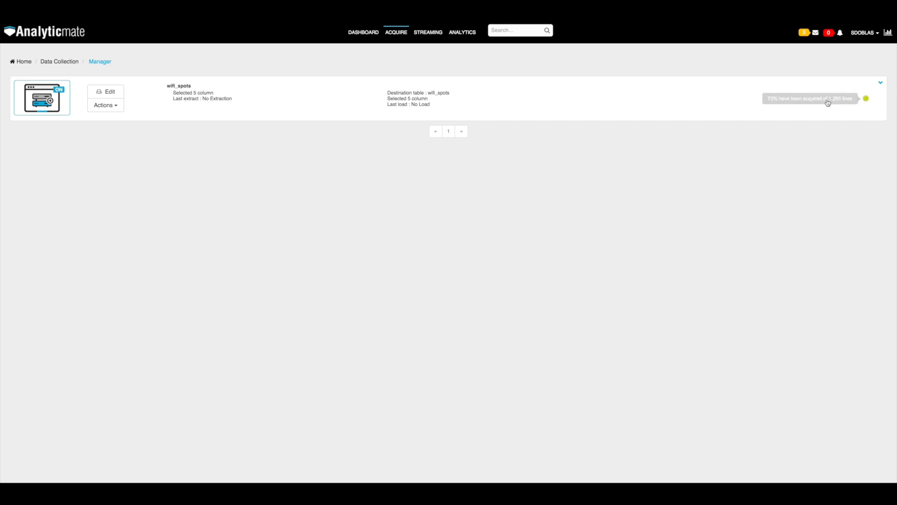
pyautogui.moveTo(867, 101)
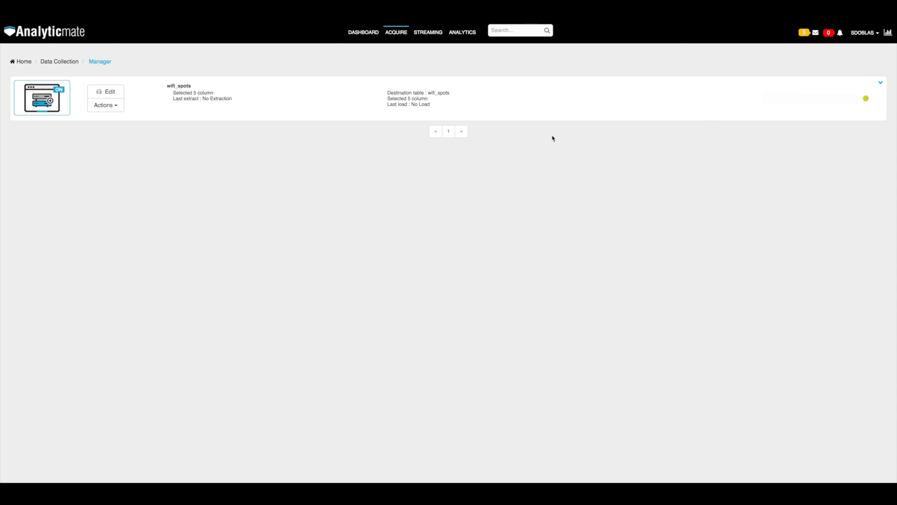
pyautogui.click(347, 105)
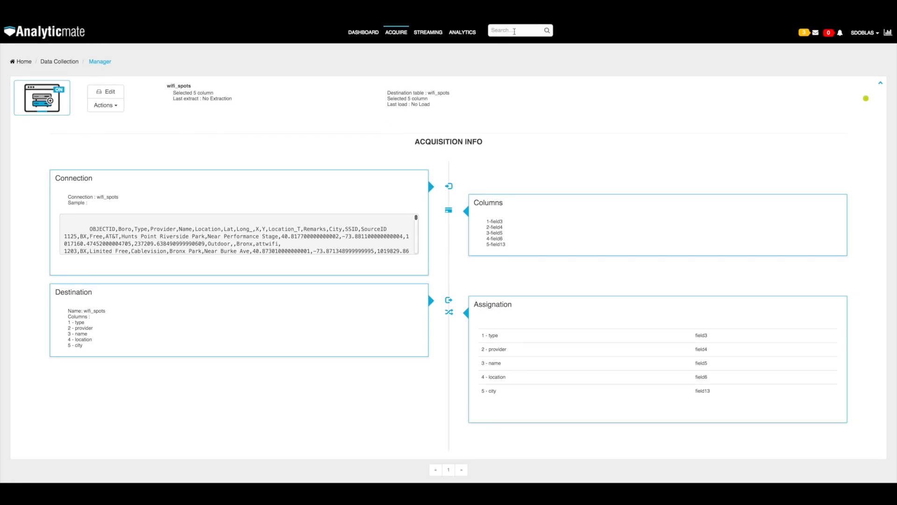
# Step: Search the platform's indexed data for "madison"
pyautogui.click(514, 32)
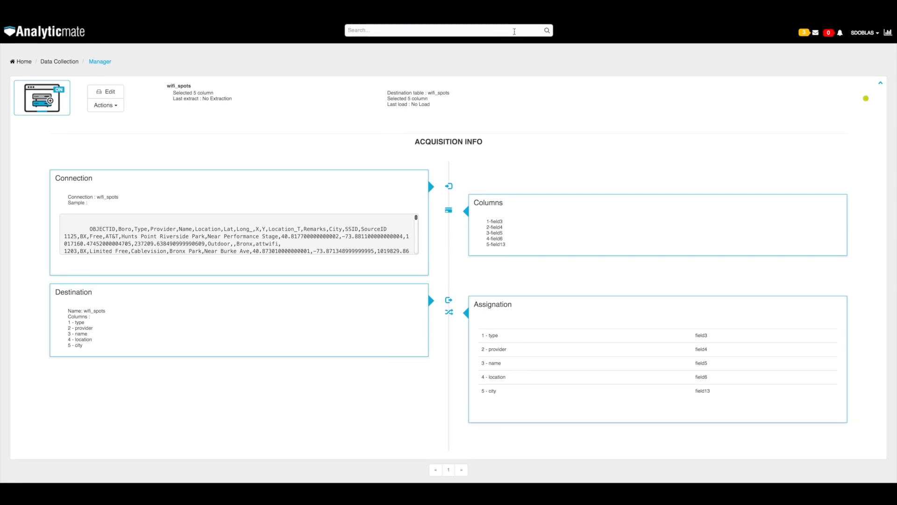
pyautogui.write('madison')
pyautogui.press('Return')
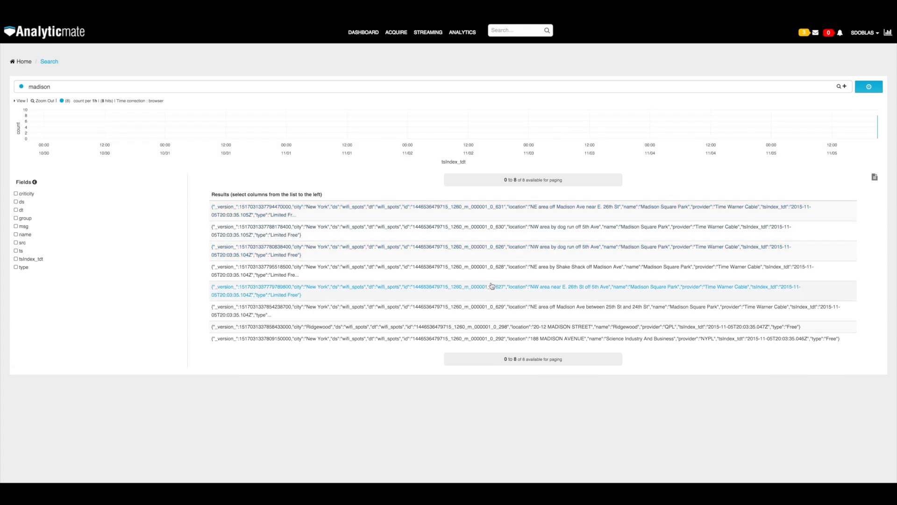
# Step: Expand the first search result and view its details as JSON and as a table
pyautogui.click(290, 208)
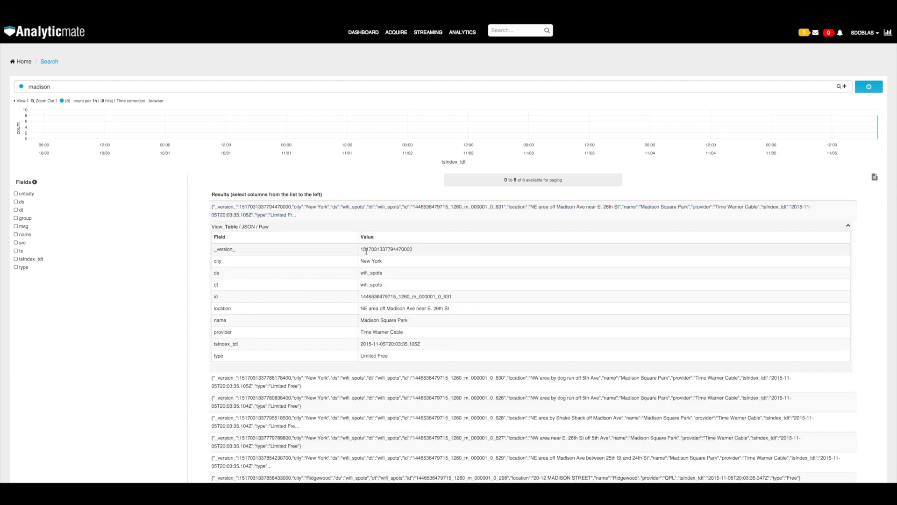
pyautogui.scroll(-1, 368, 254)
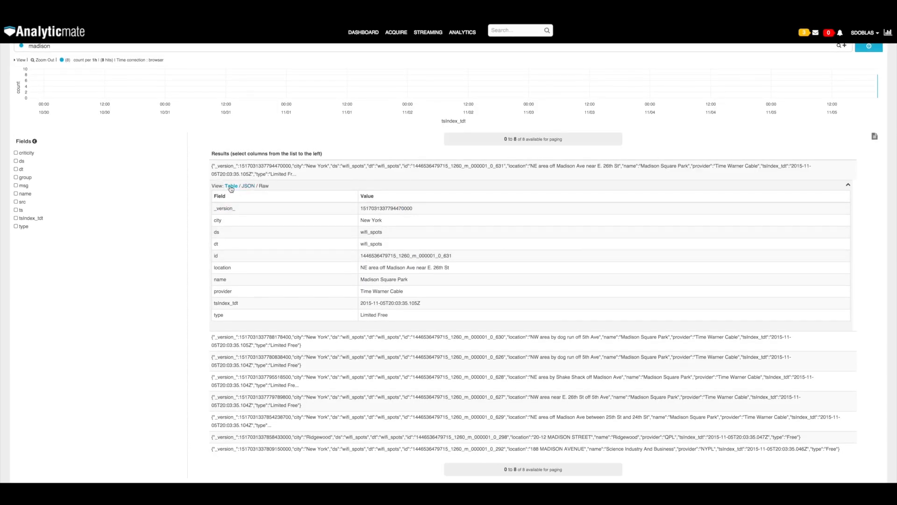
pyautogui.click(248, 186)
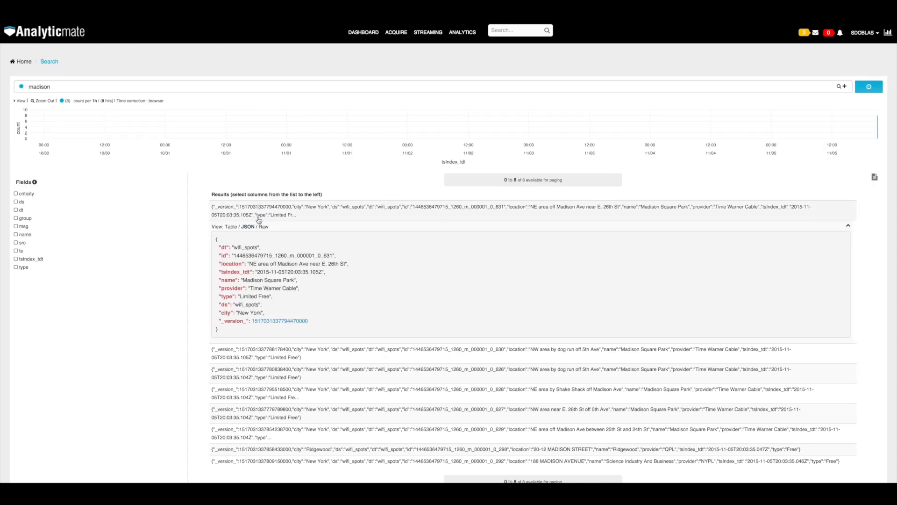
pyautogui.click(232, 226)
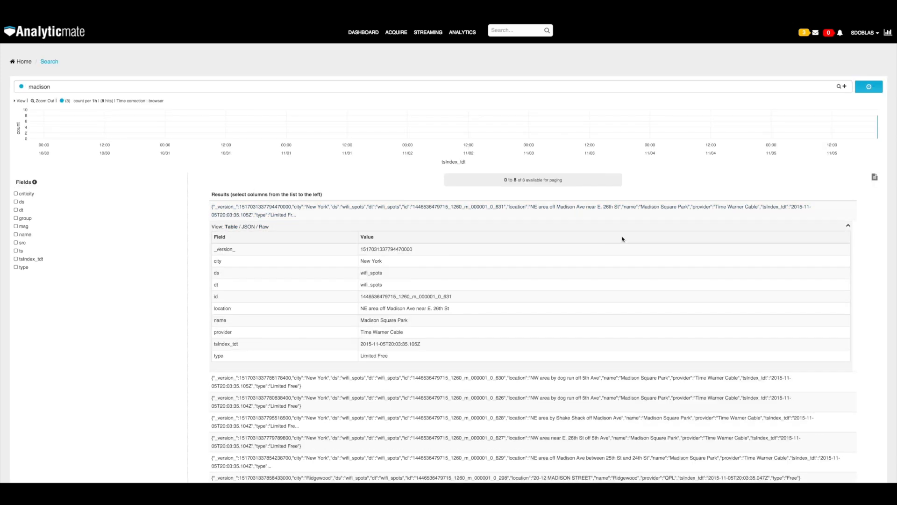
# Step: Look at the export options for the search results and examine the expanded details of the second result
pyautogui.click(875, 178)
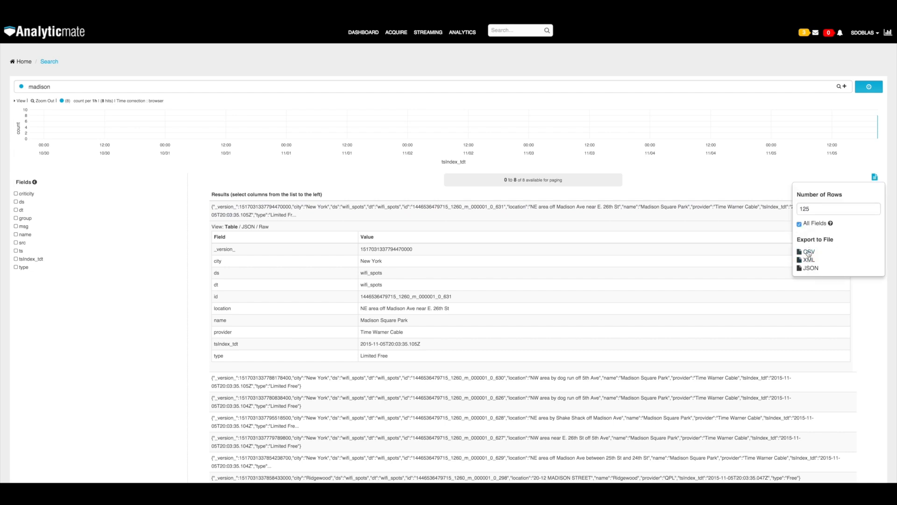
pyautogui.click(864, 284)
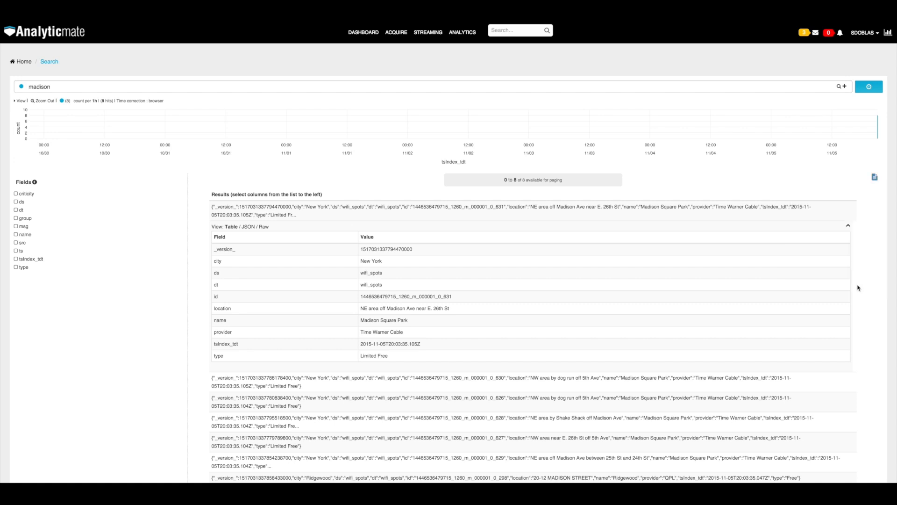
pyautogui.scroll(-2, 599, 274)
pyautogui.click(413, 341)
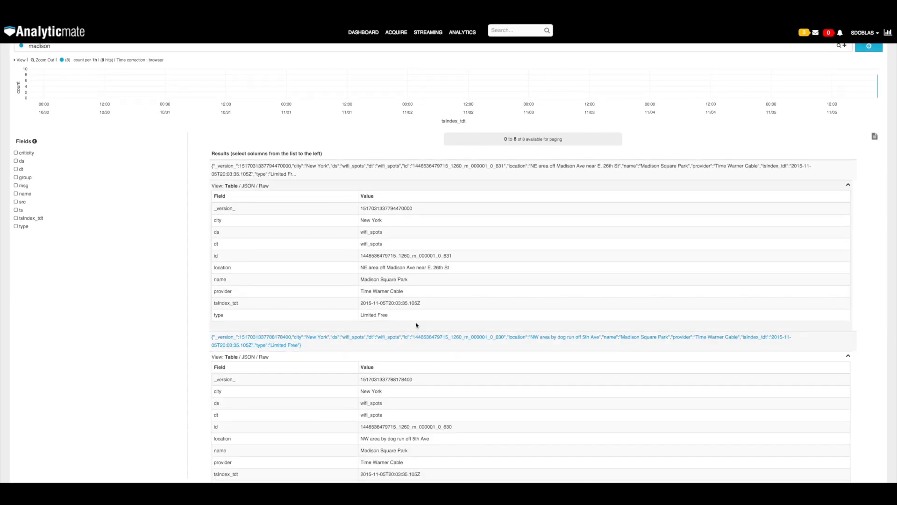
pyautogui.scroll(-4, 416, 323)
pyautogui.scroll(6, 416, 322)
pyautogui.scroll(-1, 417, 321)
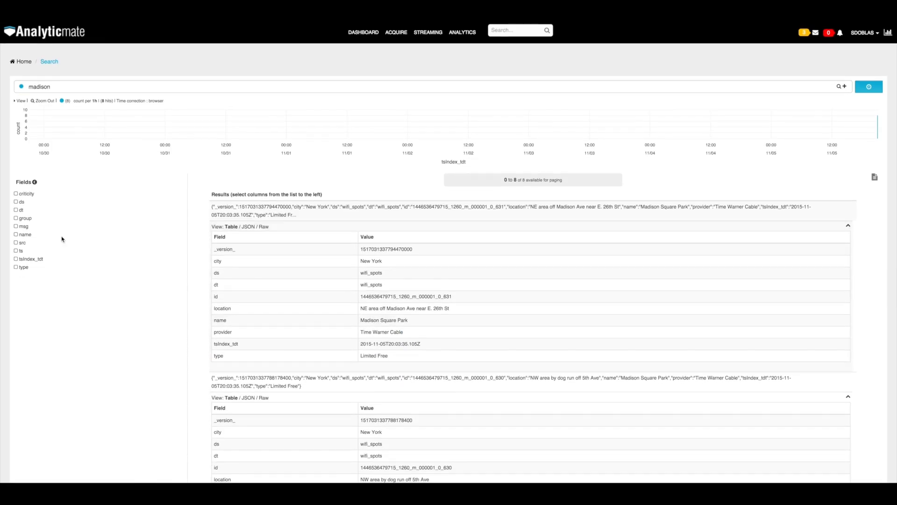
# Step: Show the ds, dt, msg and src fields as result columns and zoom the timeline in on the spike at its end
pyautogui.click(16, 202)
pyautogui.click(15, 210)
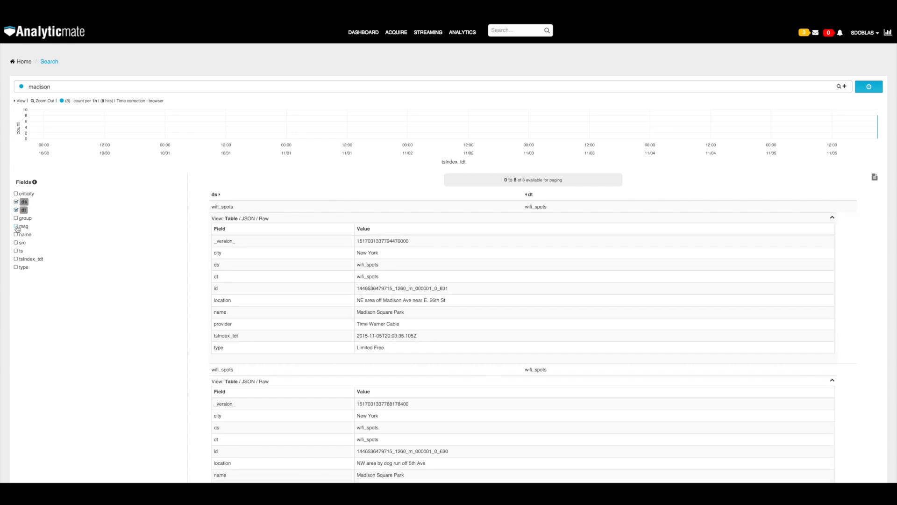
pyautogui.click(16, 226)
pyautogui.click(16, 243)
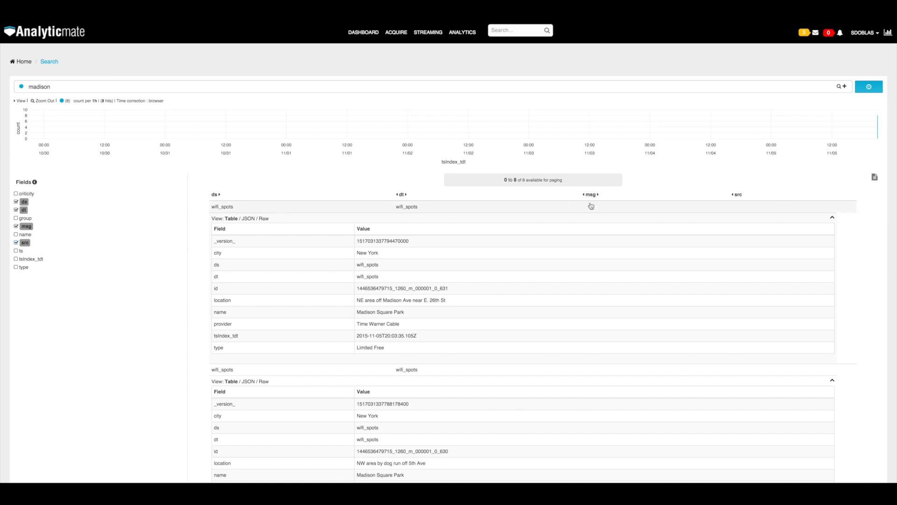
pyautogui.moveTo(870, 115); pyautogui.dragTo(885, 131)
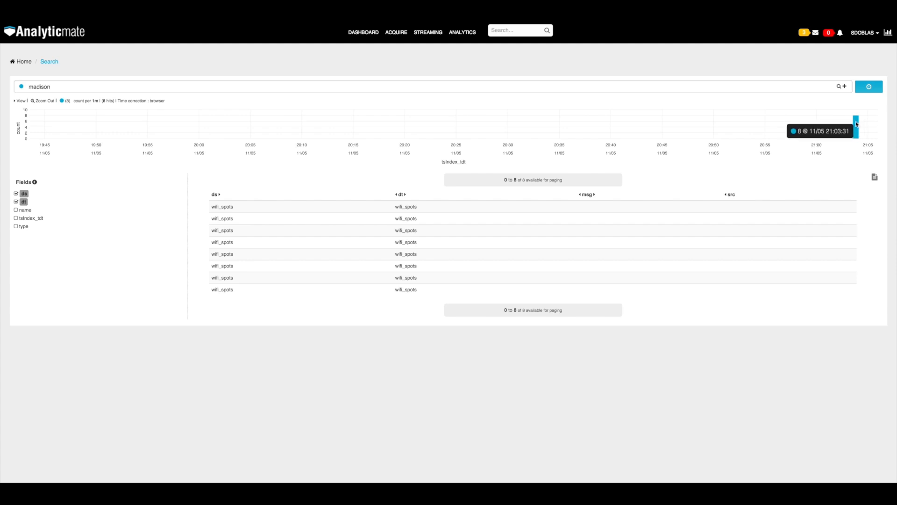
# Step: Remove and re-add the ds and dt result columns, and add the name, tsIndex_tdt and type columns
pyautogui.click(17, 201)
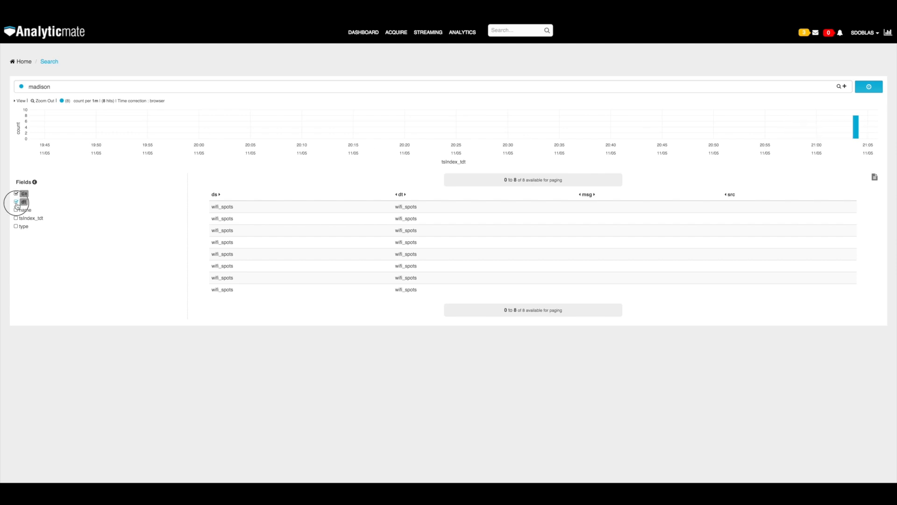
pyautogui.click(16, 194)
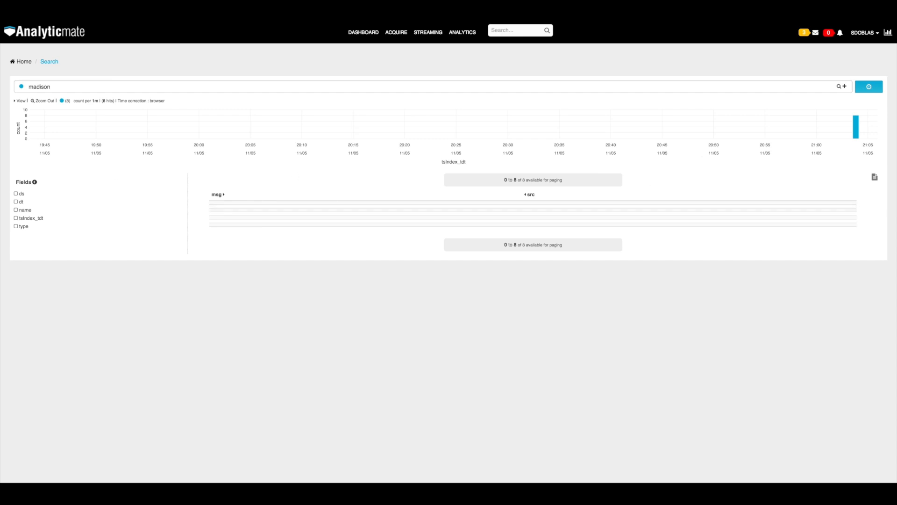
pyautogui.click(16, 193)
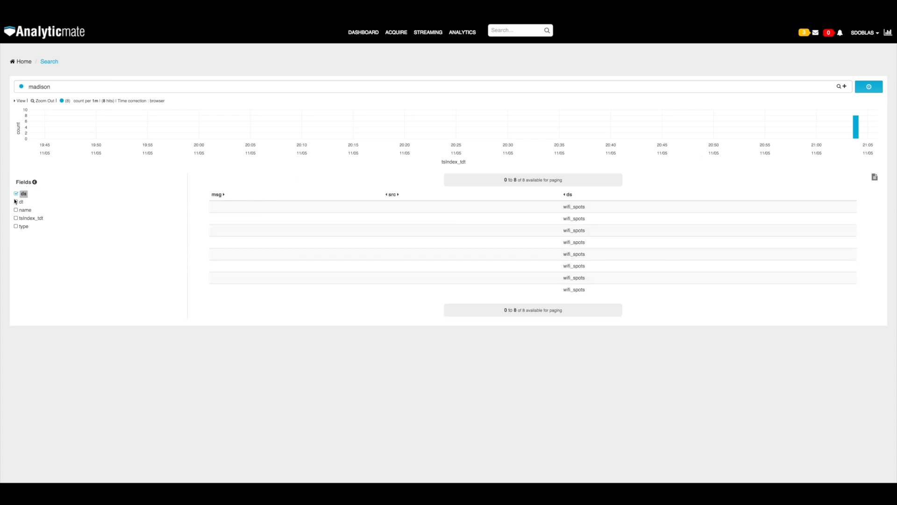
pyautogui.click(16, 202)
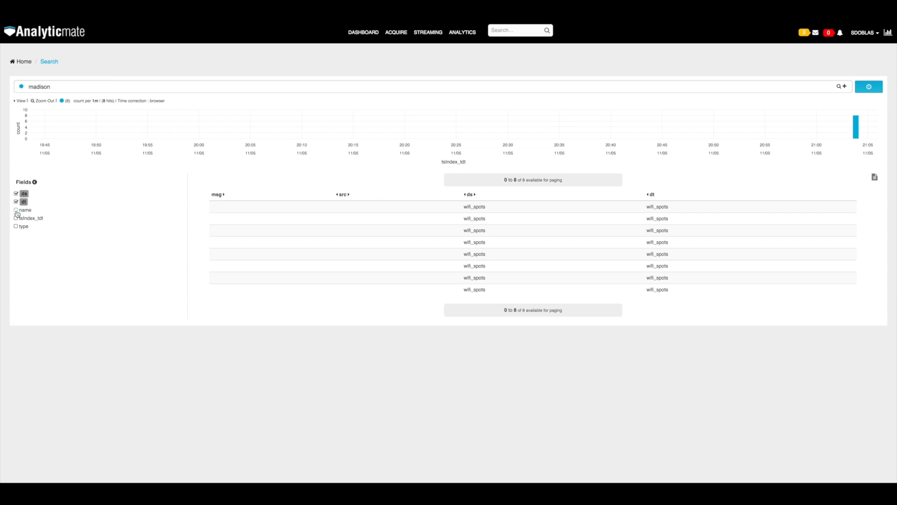
pyautogui.click(15, 211)
pyautogui.click(16, 219)
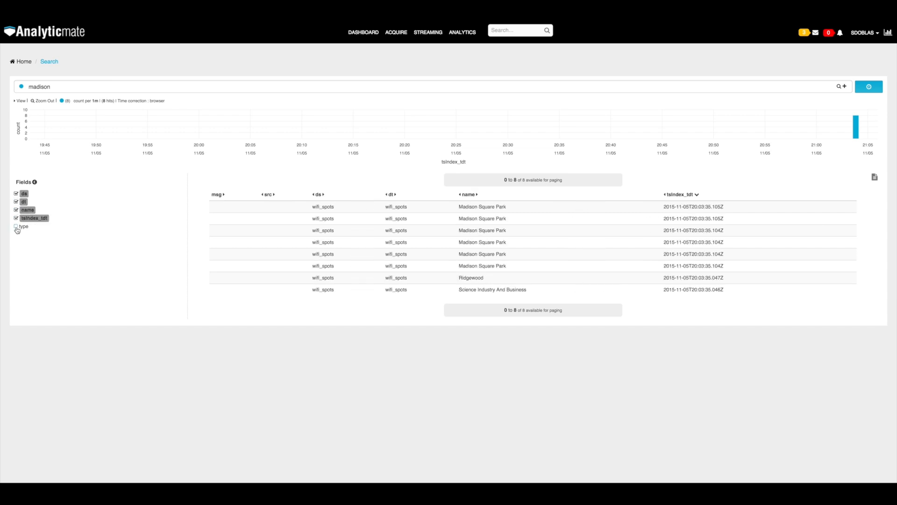
pyautogui.click(16, 226)
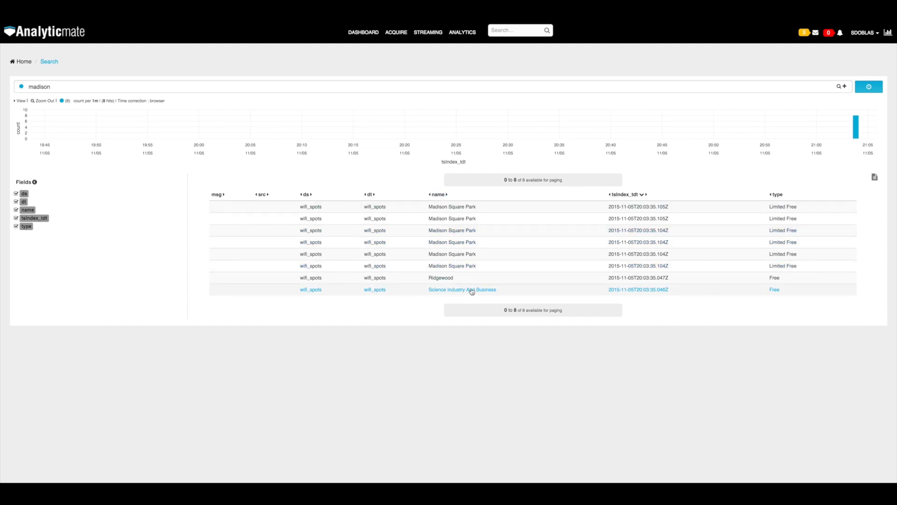
# Step: Examine the details of the Science Industry And Business result and the last Madison Square Park result
pyautogui.click(472, 291)
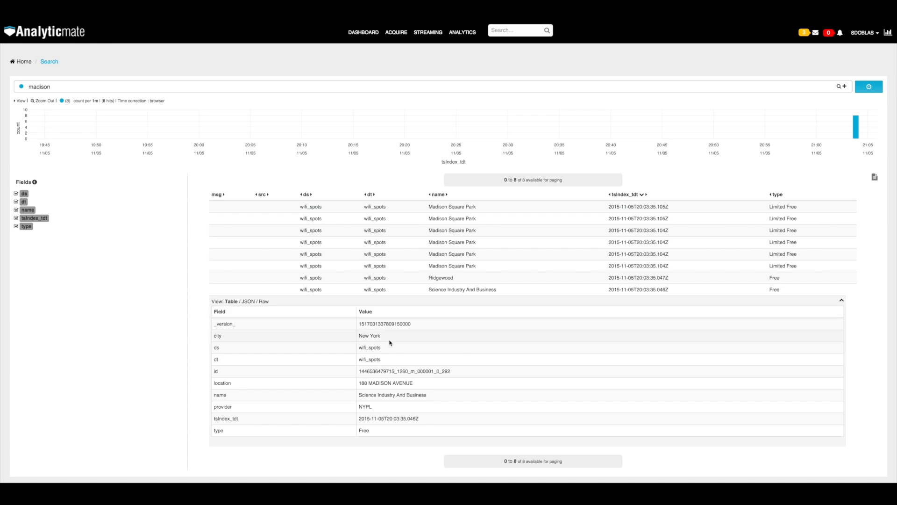
pyautogui.click(458, 266)
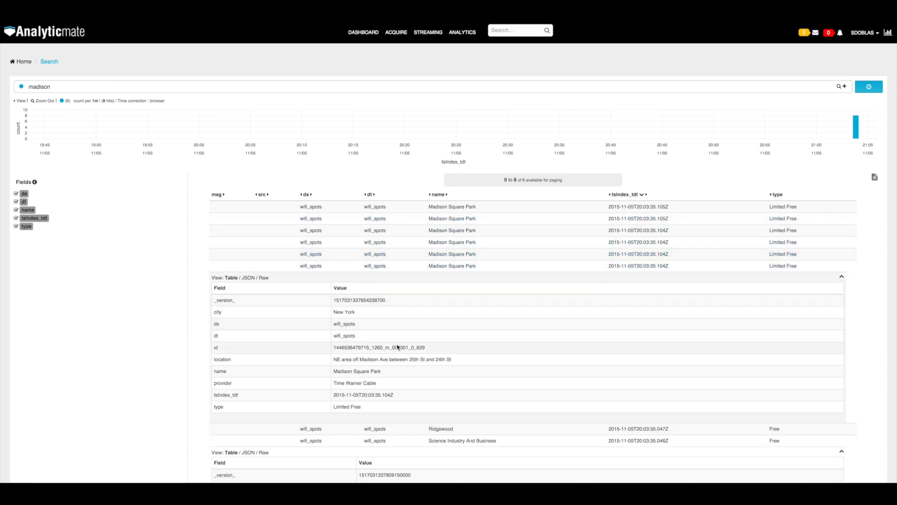
pyautogui.scroll(-2, 410, 360)
pyautogui.scroll(-1, 410, 359)
pyautogui.scroll(-1, 411, 358)
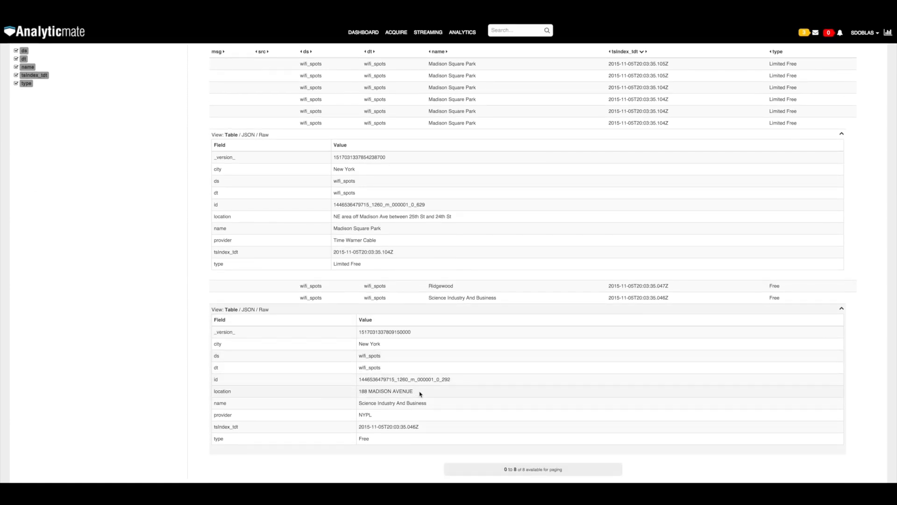
pyautogui.scroll(1, 400, 388)
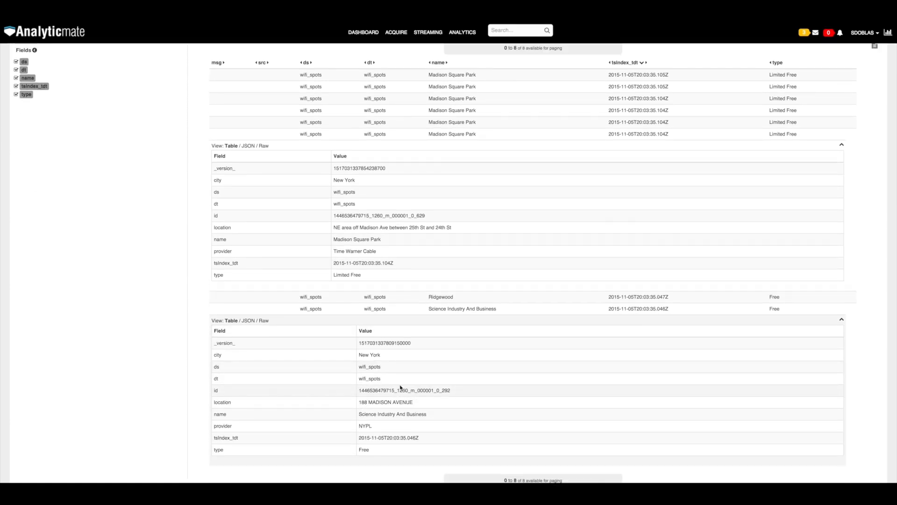
pyautogui.scroll(4, 400, 387)
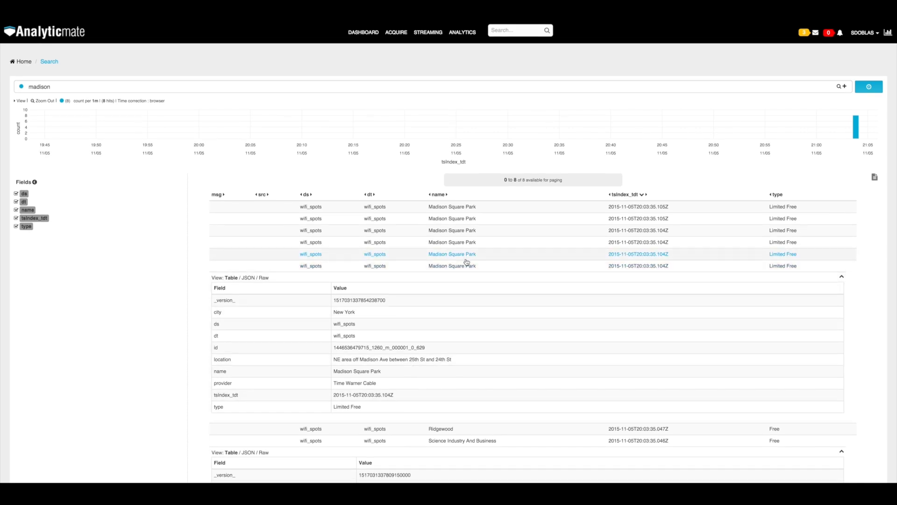